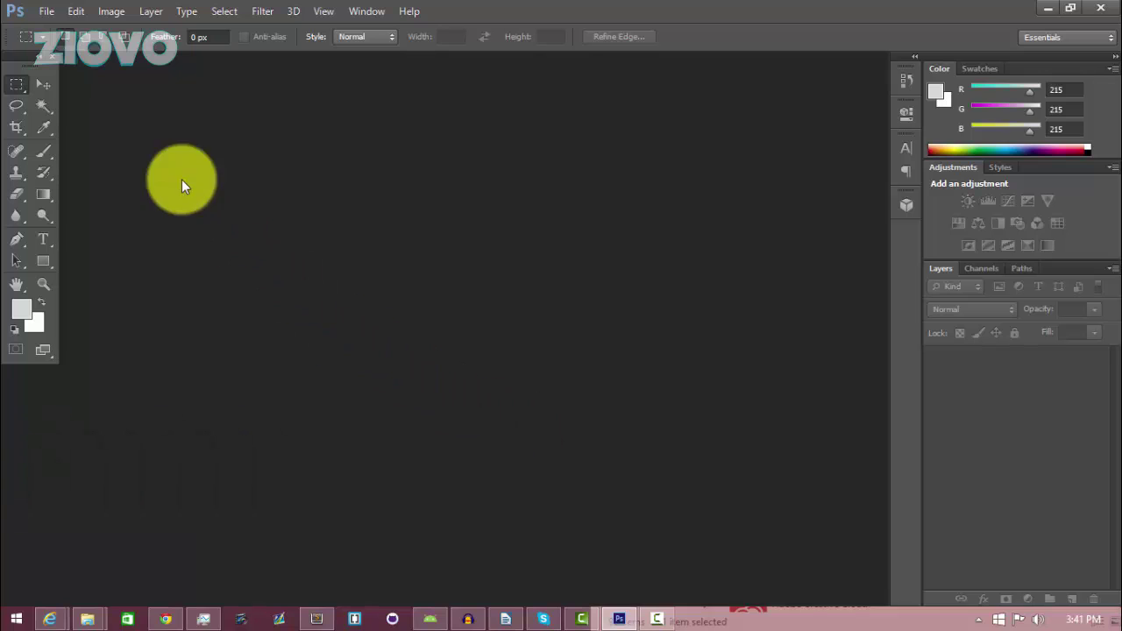
# - Create a new document with Transparent background contents, 1920 × 1080 pixels
pyautogui.click(45, 11)
pyautogui.click(54, 29)
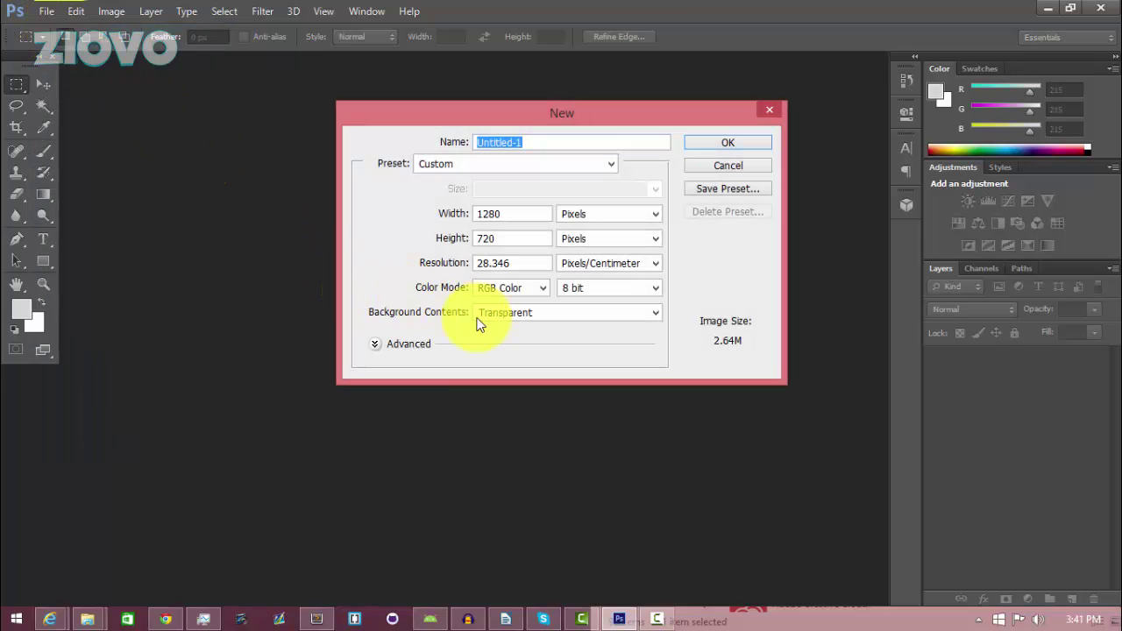
pyautogui.click(506, 314)
pyautogui.click(508, 312)
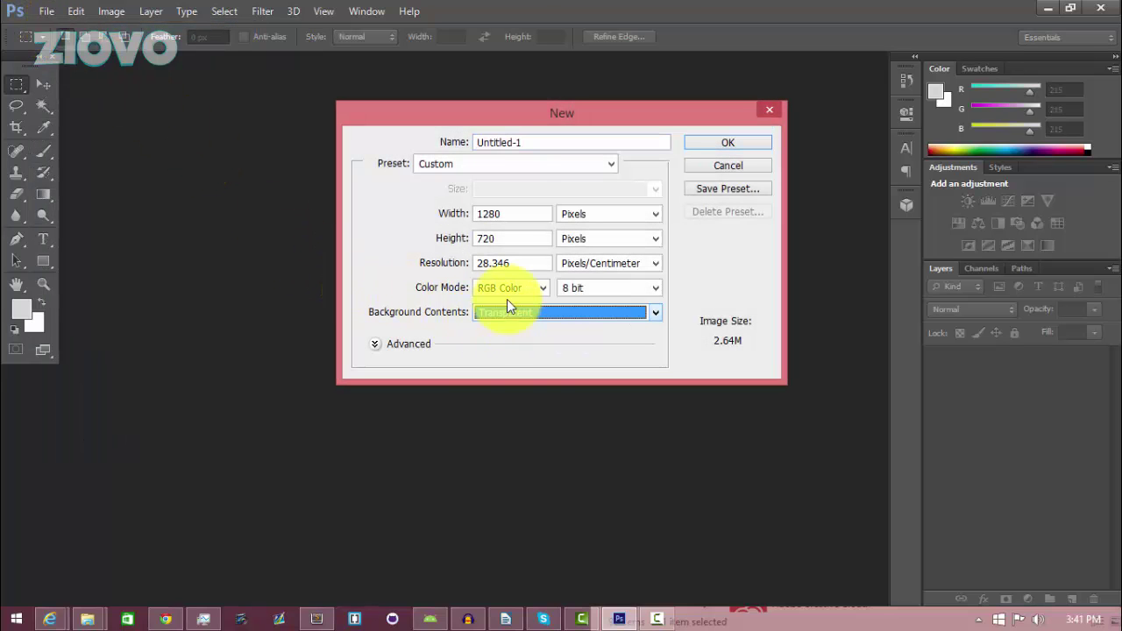
pyautogui.click(519, 211)
pyautogui.doubleClick(519, 211)
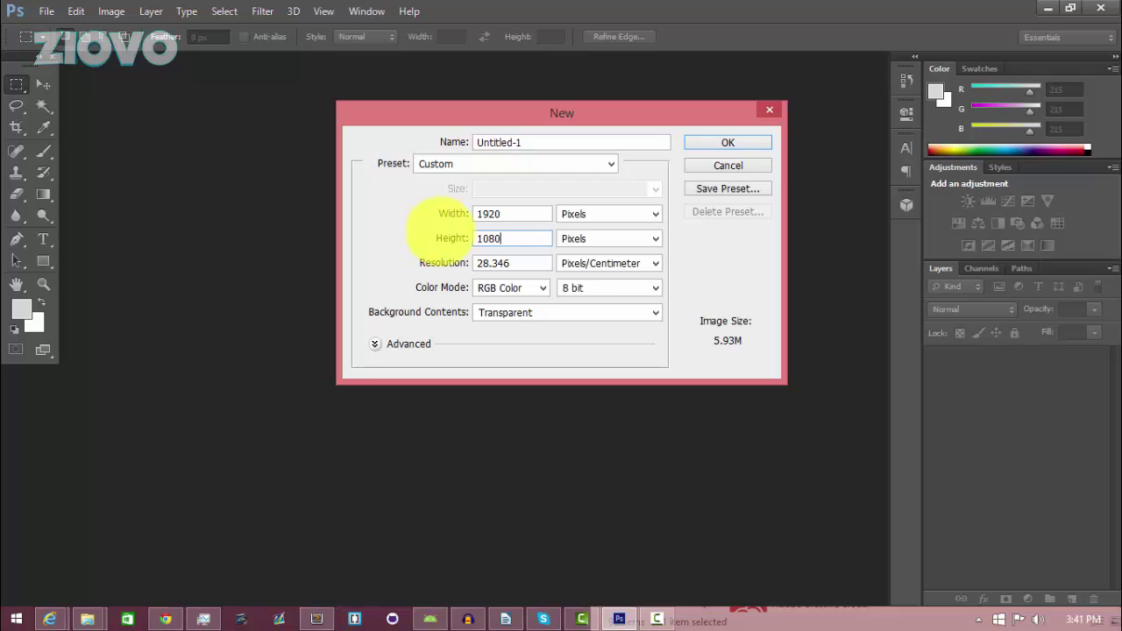
pyautogui.write('1080')
pyautogui.click(728, 145)
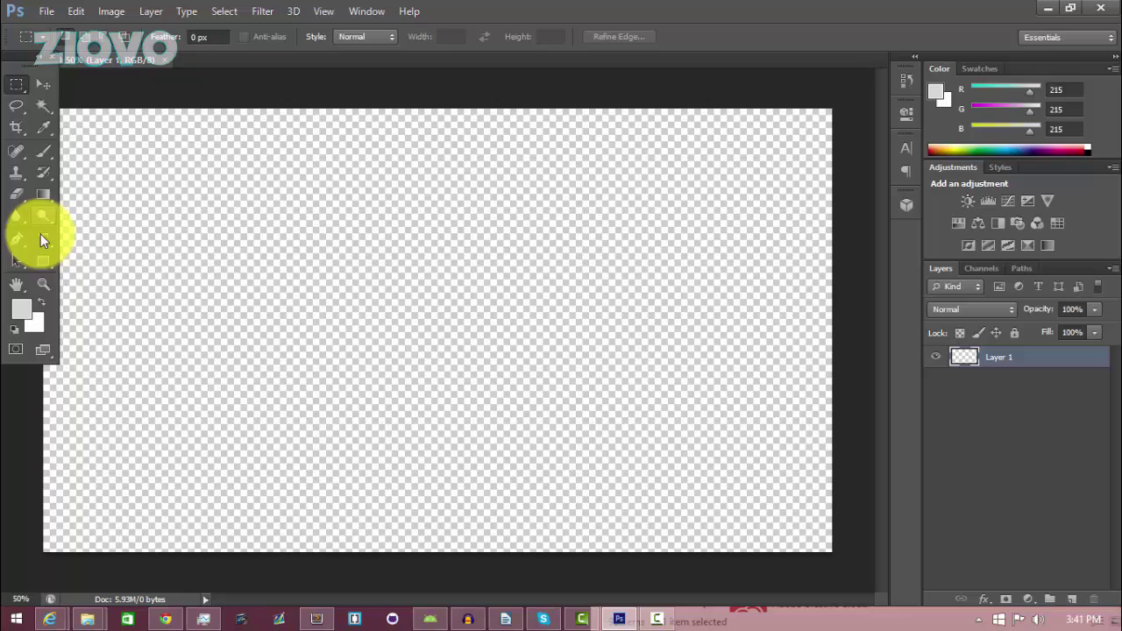
# - Draw a wide rounded-rectangle bar, about 1460 × 98 px, near the canvas bottom
pyautogui.click(41, 261)
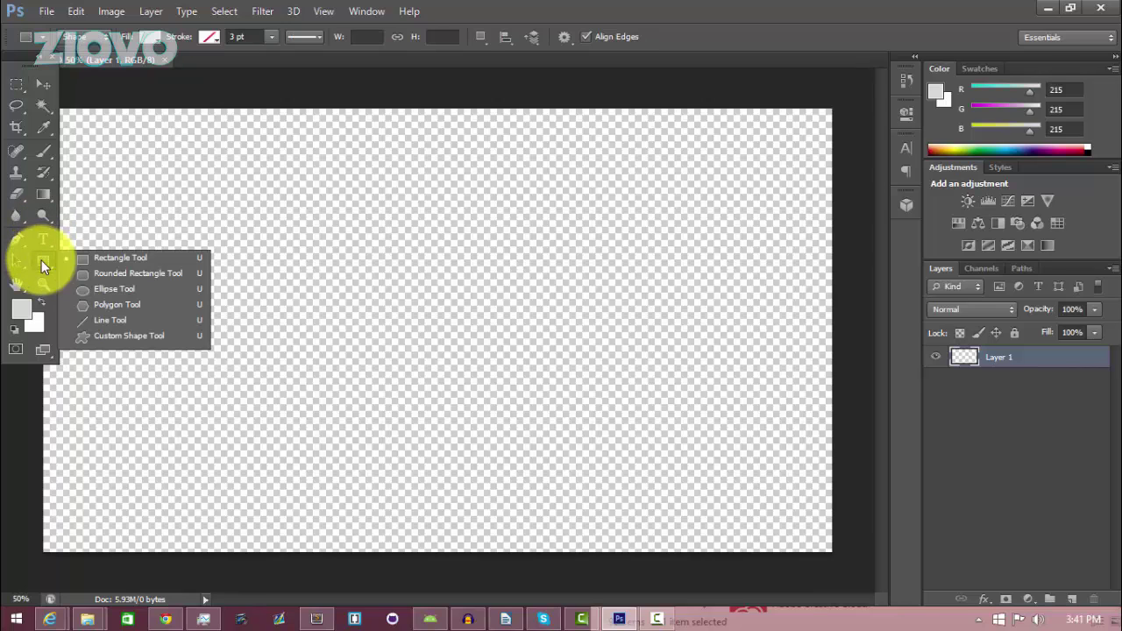
pyautogui.click(100, 277)
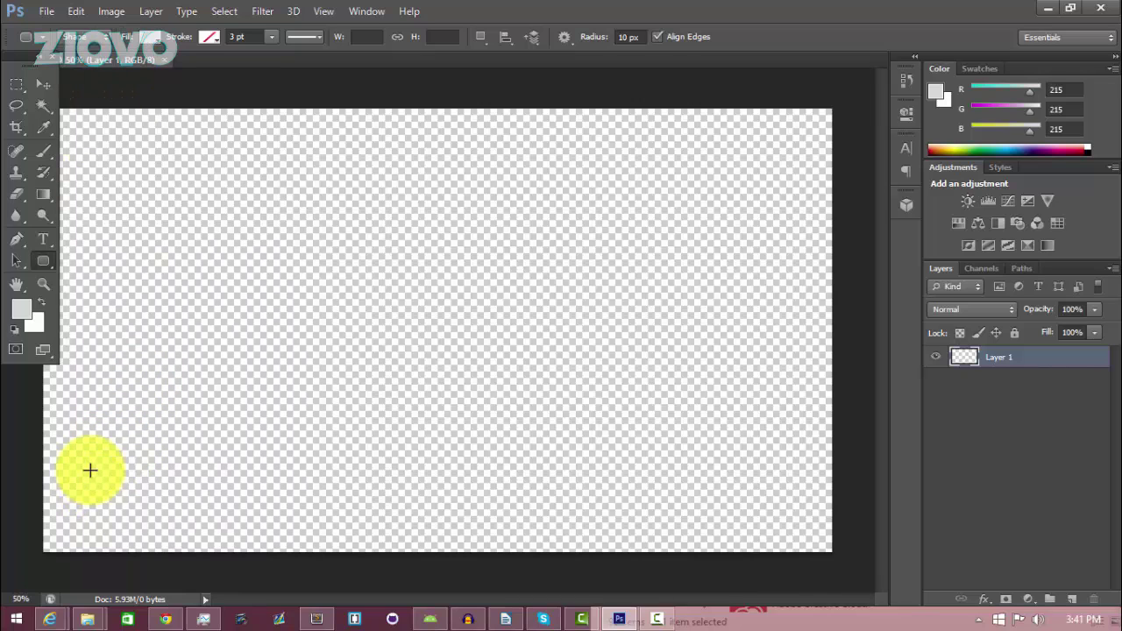
pyautogui.moveTo(91, 479); pyautogui.dragTo(691, 518)
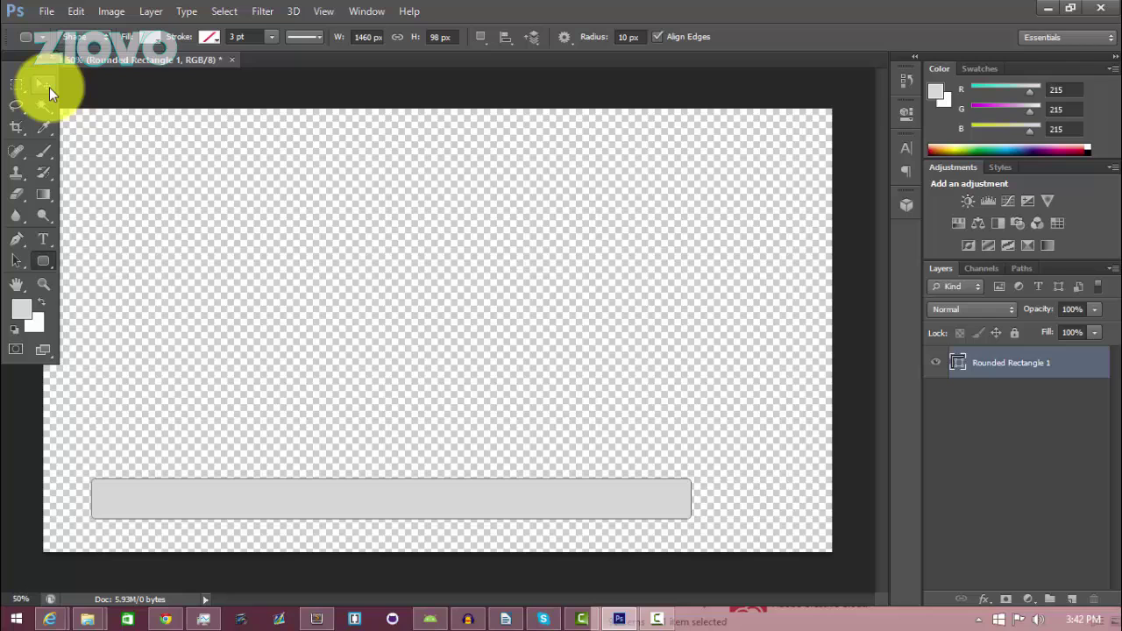
# - Align the bar's horizontal centre to the full-canvas selection, then deselect
pyautogui.hotkey('ctrl', 'a')
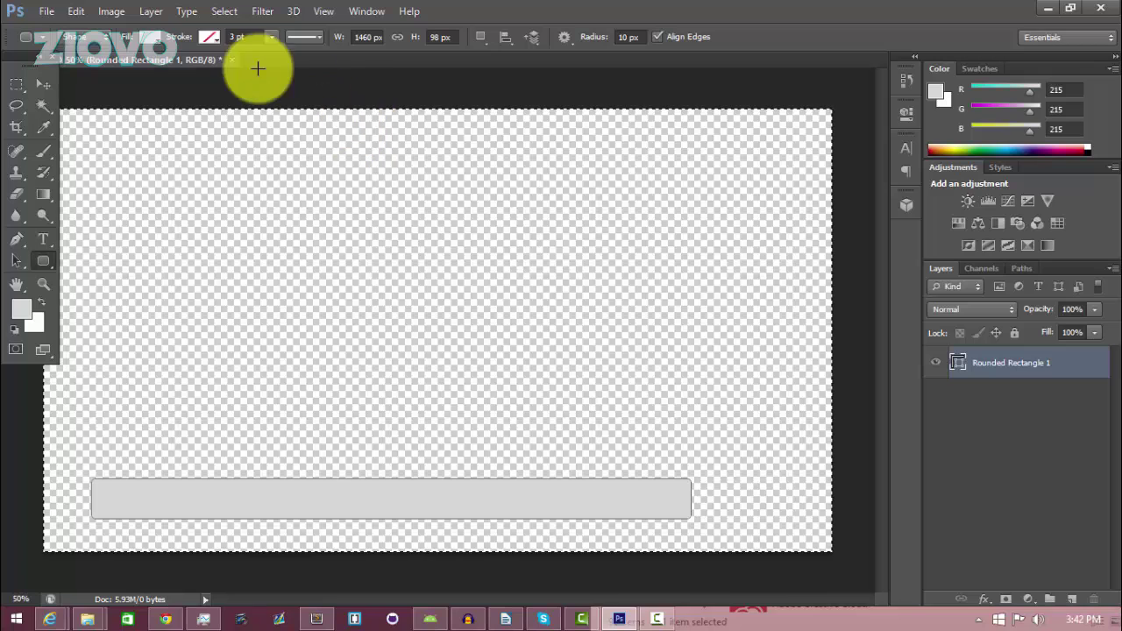
pyautogui.click(149, 10)
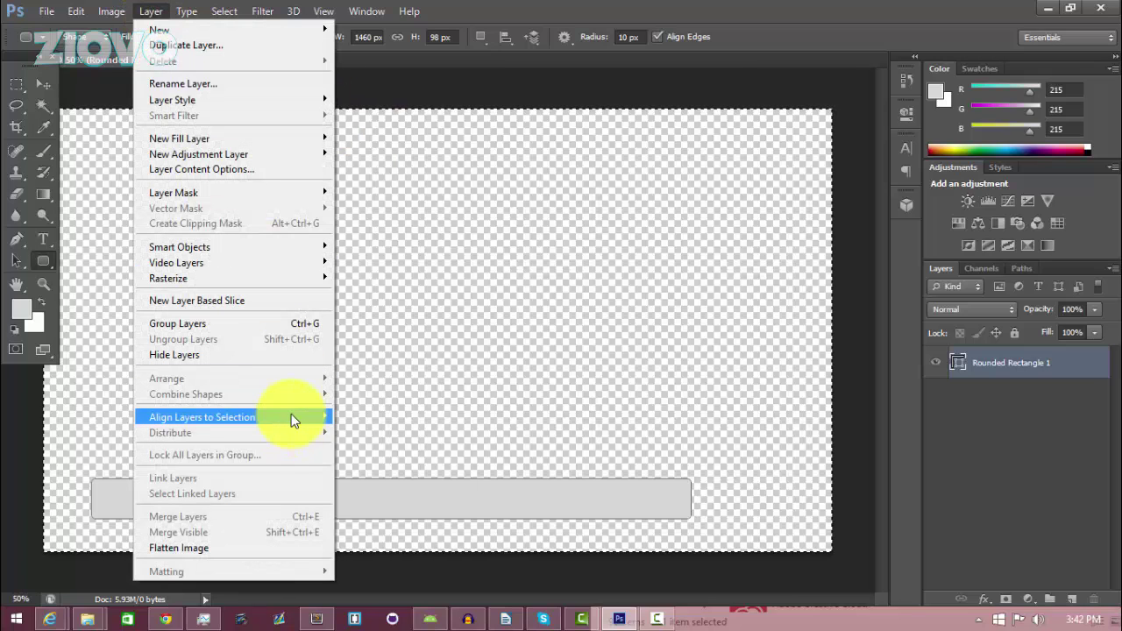
pyautogui.moveTo(291, 417)
pyautogui.click(386, 502)
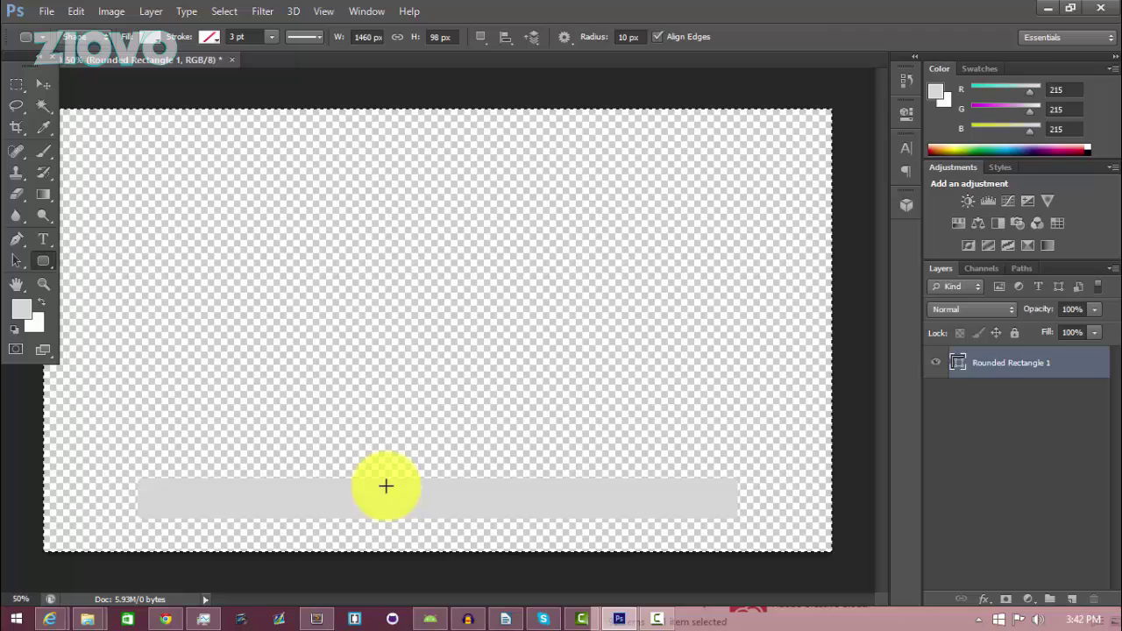
pyautogui.hotkey('ctrl', 'd')
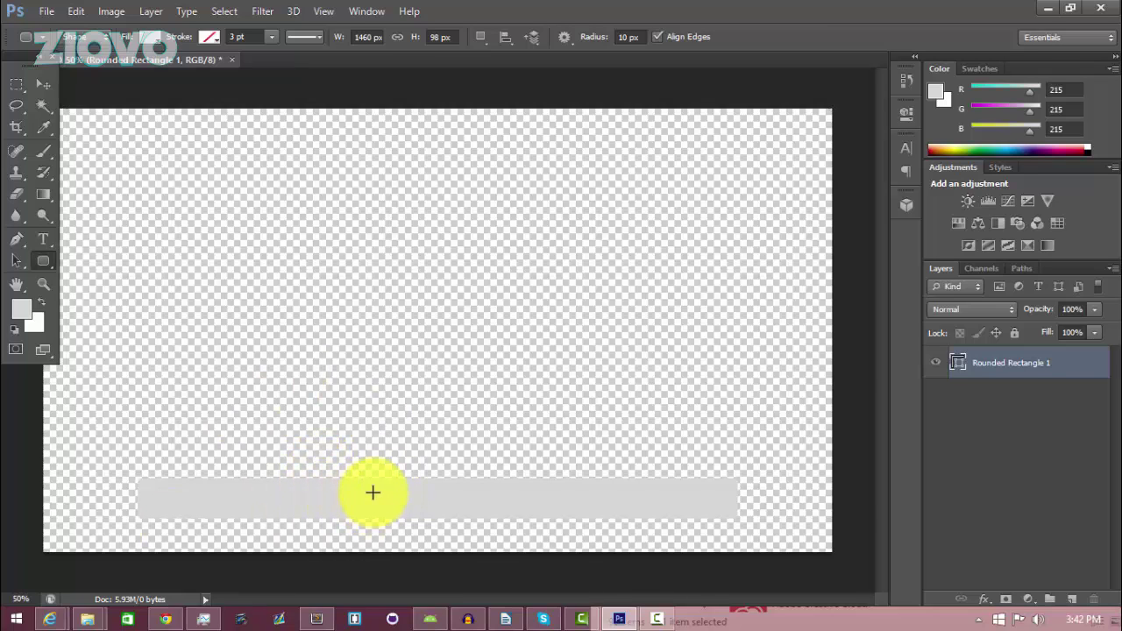
# - Set the bar's shape fill to white and its stroke to none
pyautogui.click(151, 39)
pyautogui.click(148, 167)
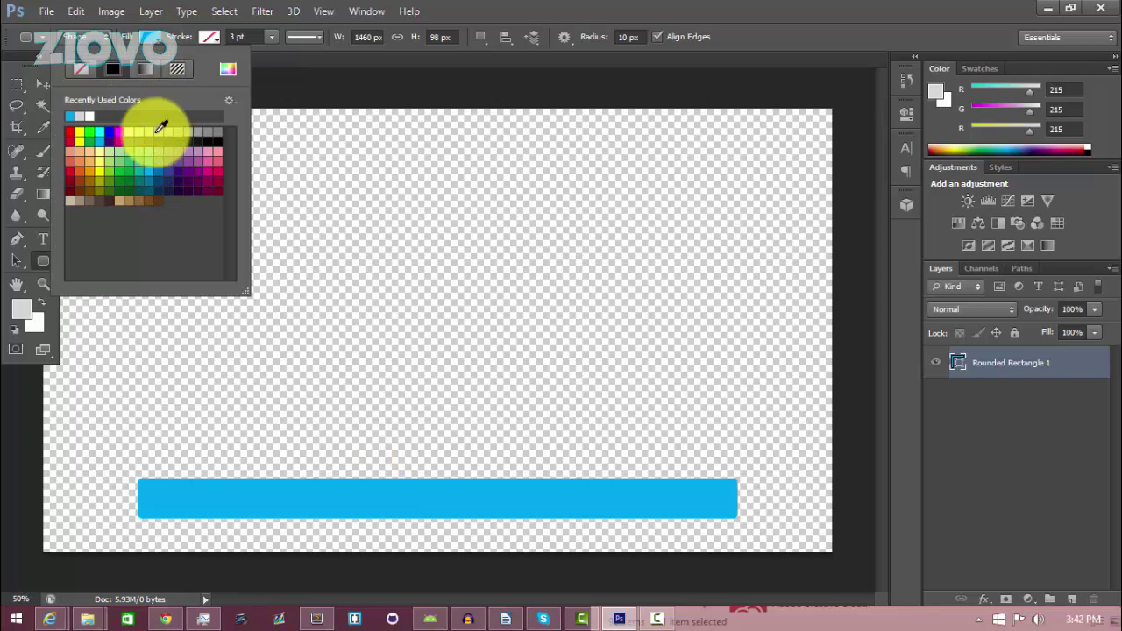
pyautogui.click(89, 115)
pyautogui.click(207, 37)
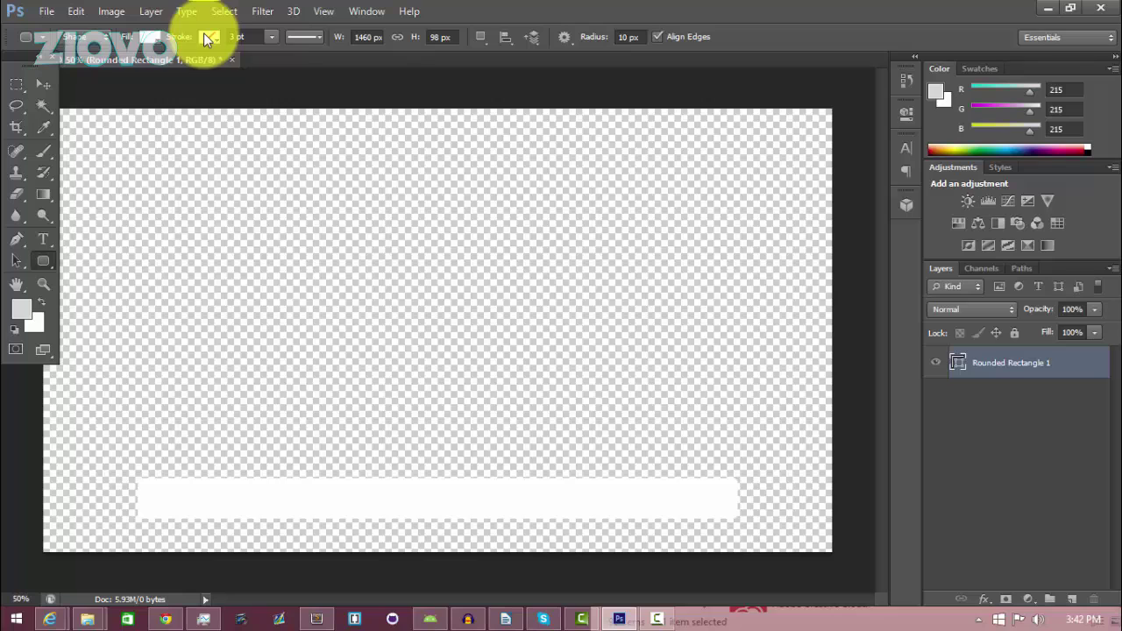
pyautogui.click(207, 37)
pyautogui.click(276, 138)
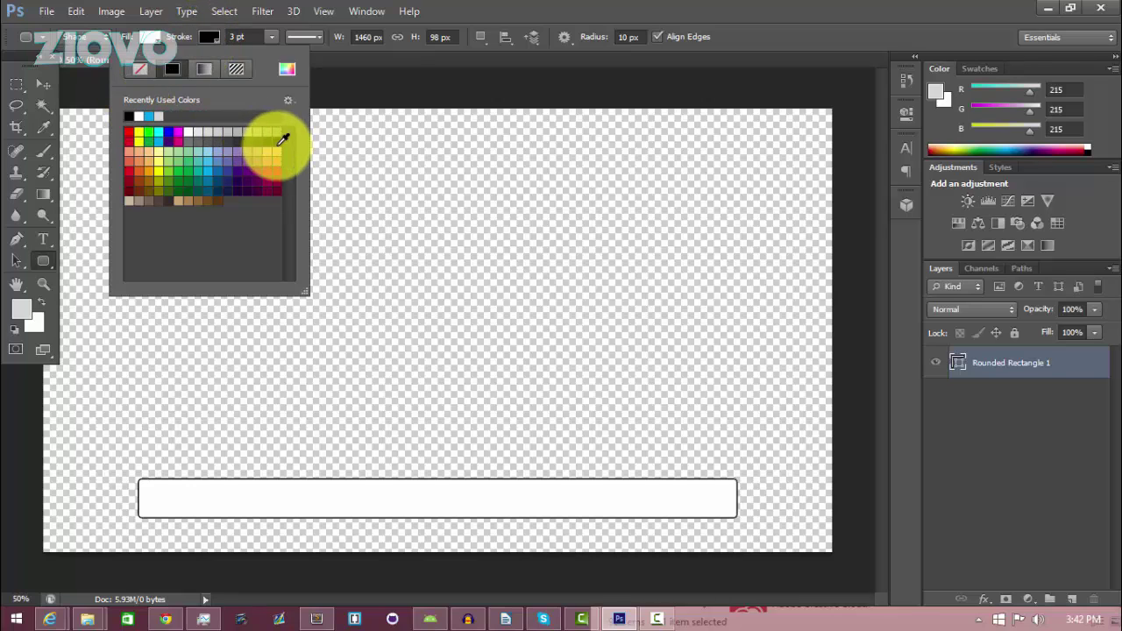
pyautogui.click(140, 69)
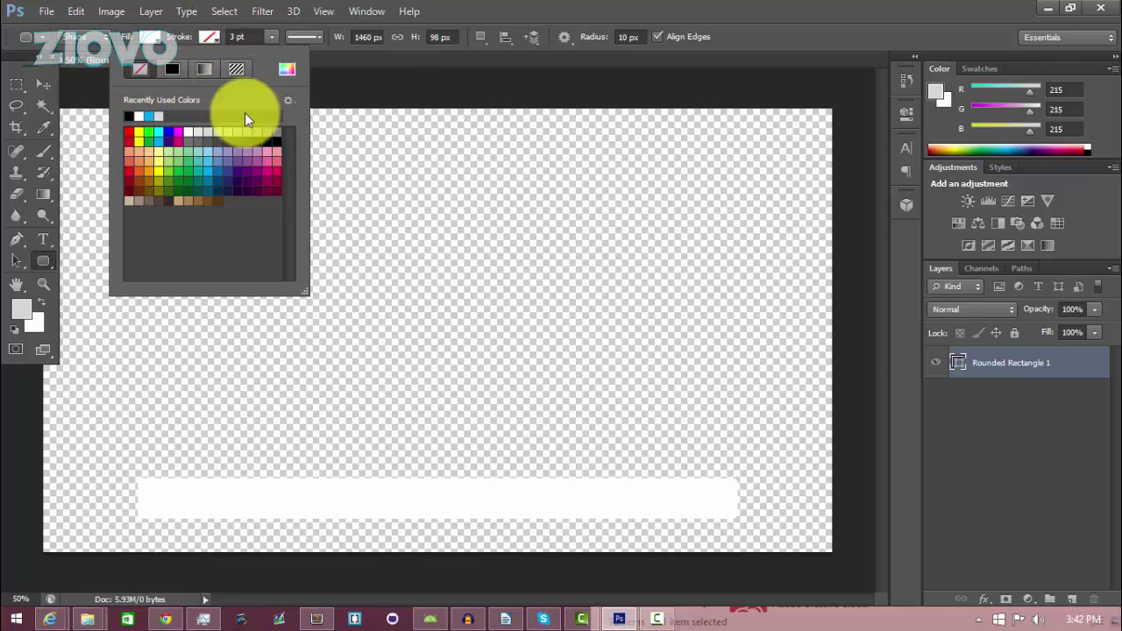
# - Open the bar's Blending Options and enable Drop Shadow at 100% opacity
pyautogui.rightClick(1016, 363)
pyautogui.click(757, 106)
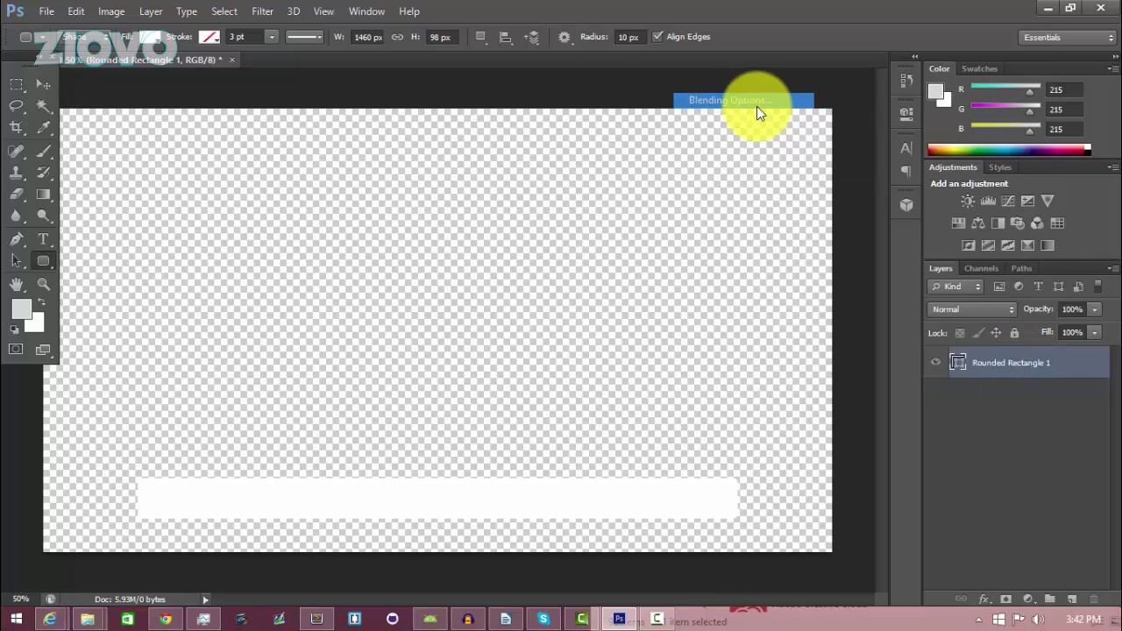
pyautogui.moveTo(709, 220); pyautogui.dragTo(599, 108)
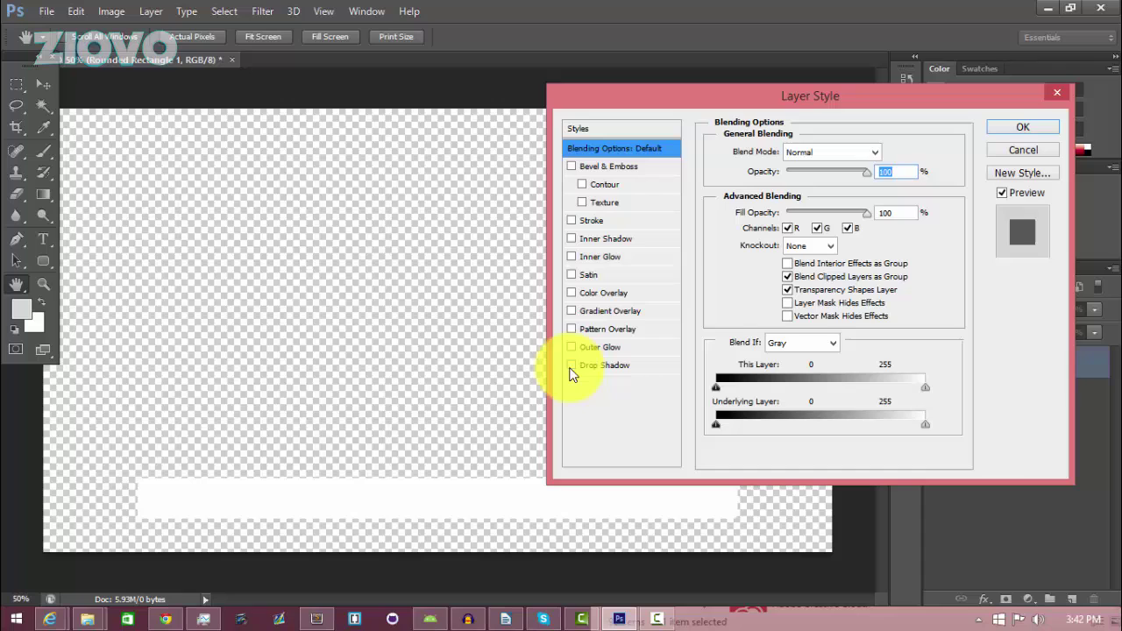
pyautogui.click(604, 365)
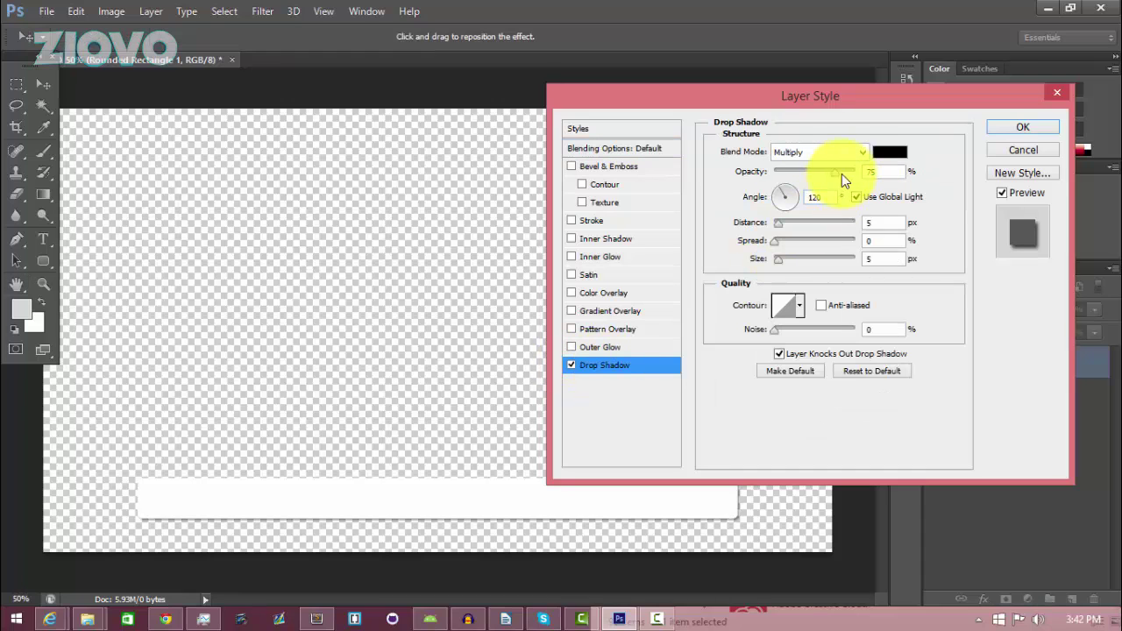
pyautogui.moveTo(834, 173); pyautogui.dragTo(881, 171)
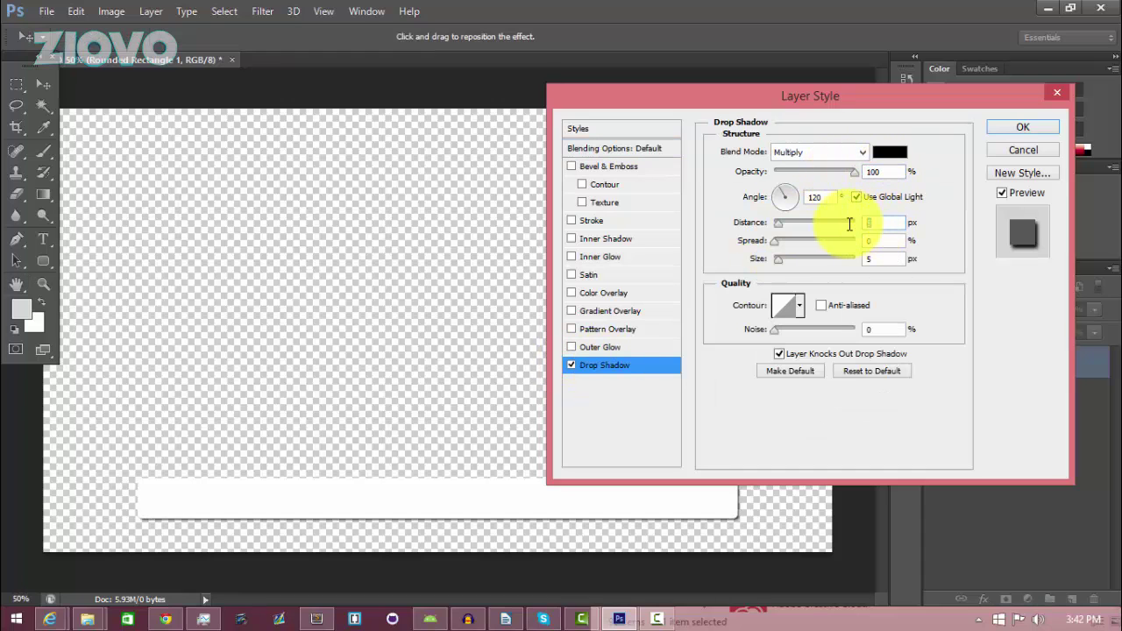
# - Set the drop shadow to 0 px distance, 55% spread and 33 px size
pyautogui.write('1')
pyautogui.press('Tab')
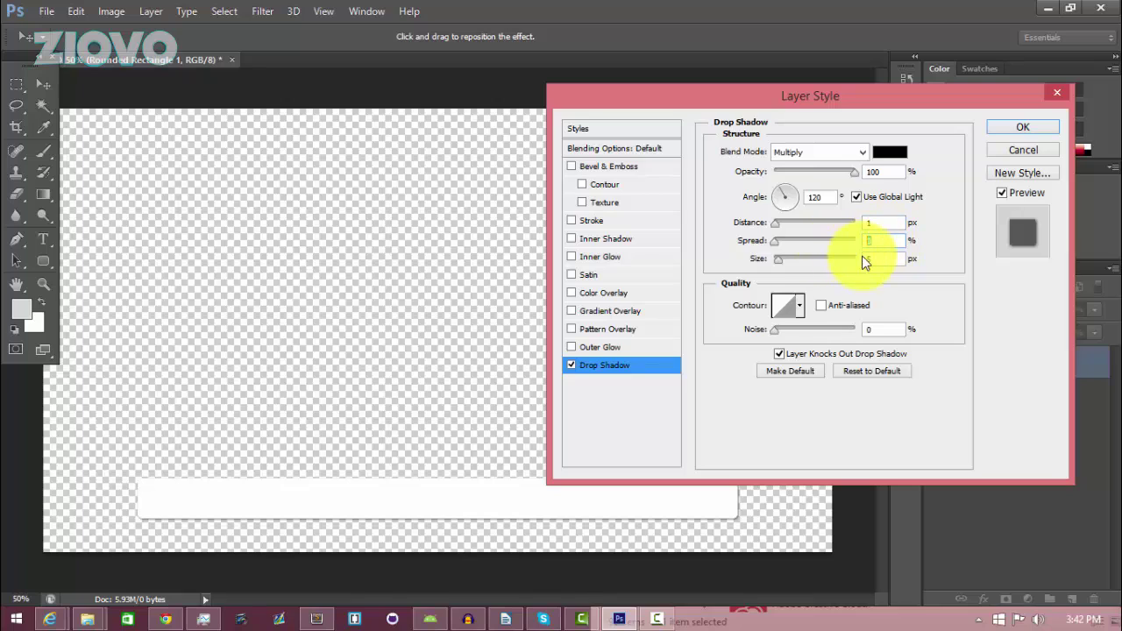
pyautogui.write('33')
pyautogui.press('Tab')
pyautogui.write('33')
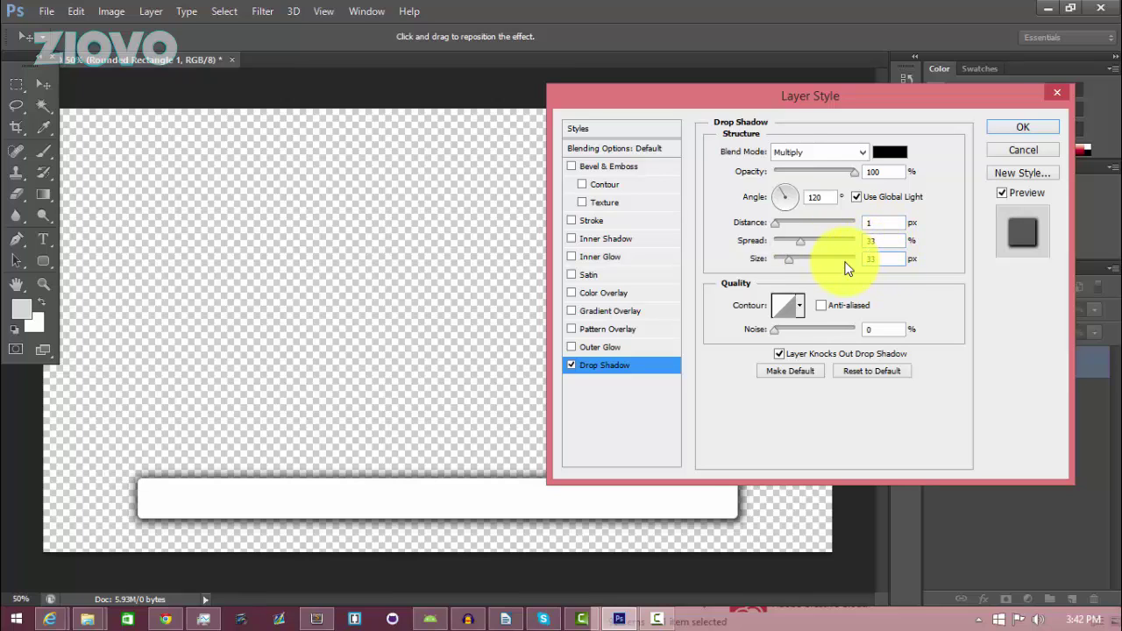
pyautogui.doubleClick(871, 240)
pyautogui.write('44')
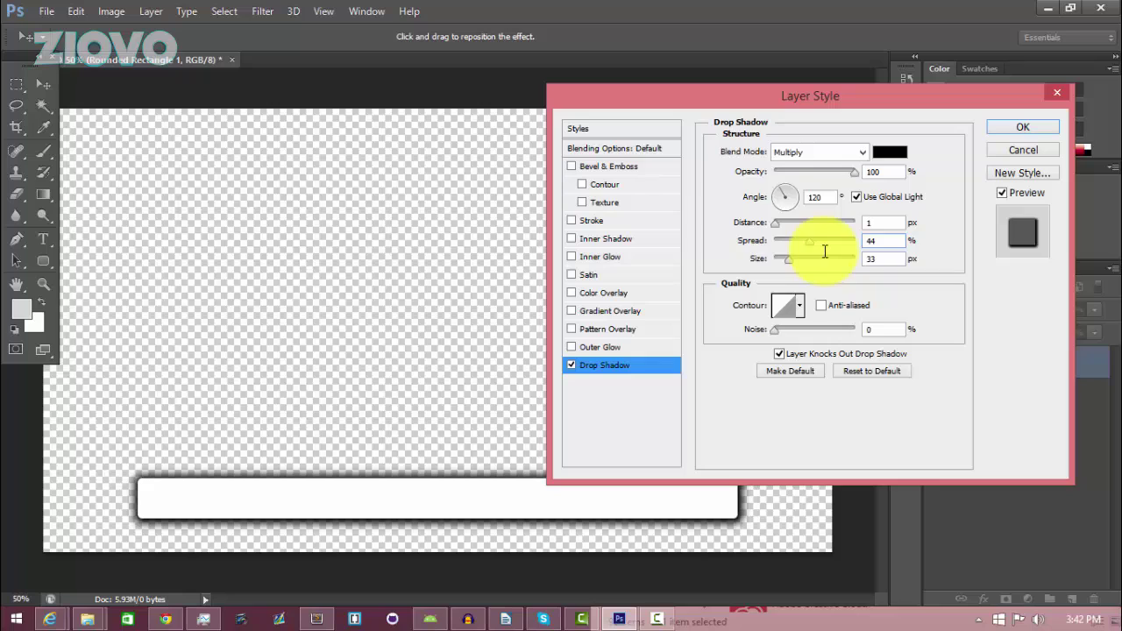
pyautogui.doubleClick(882, 243)
pyautogui.write('55')
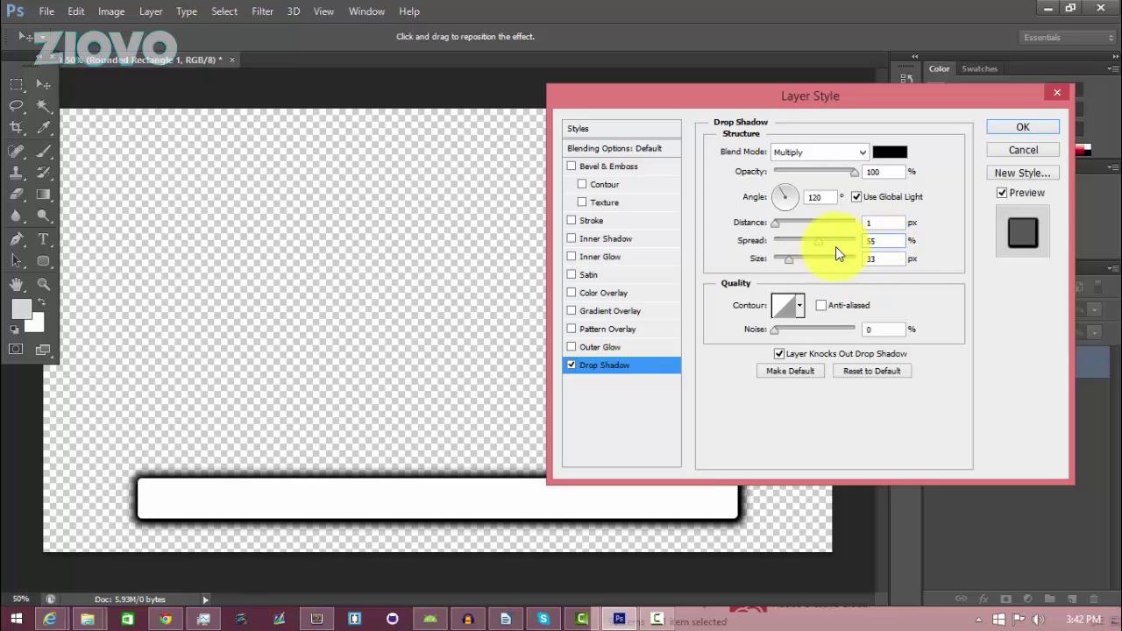
pyautogui.doubleClick(872, 222)
pyautogui.write('0')
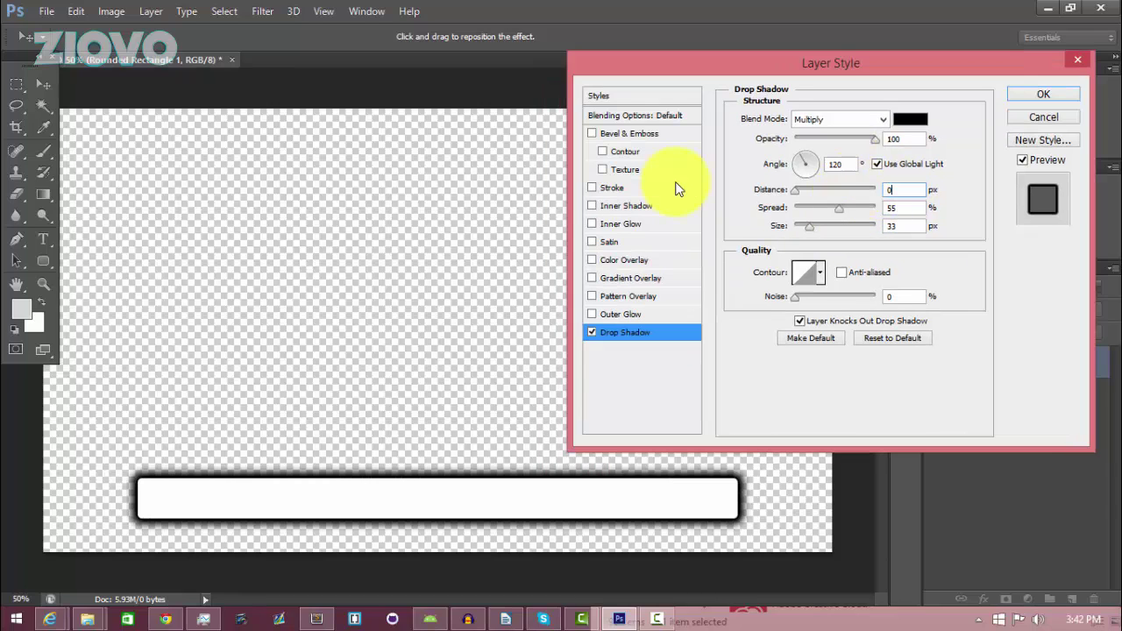
# - Add a Gradient Overlay using the Orange, Yellow, Orange gradient preset
pyautogui.click(592, 277)
pyautogui.click(631, 278)
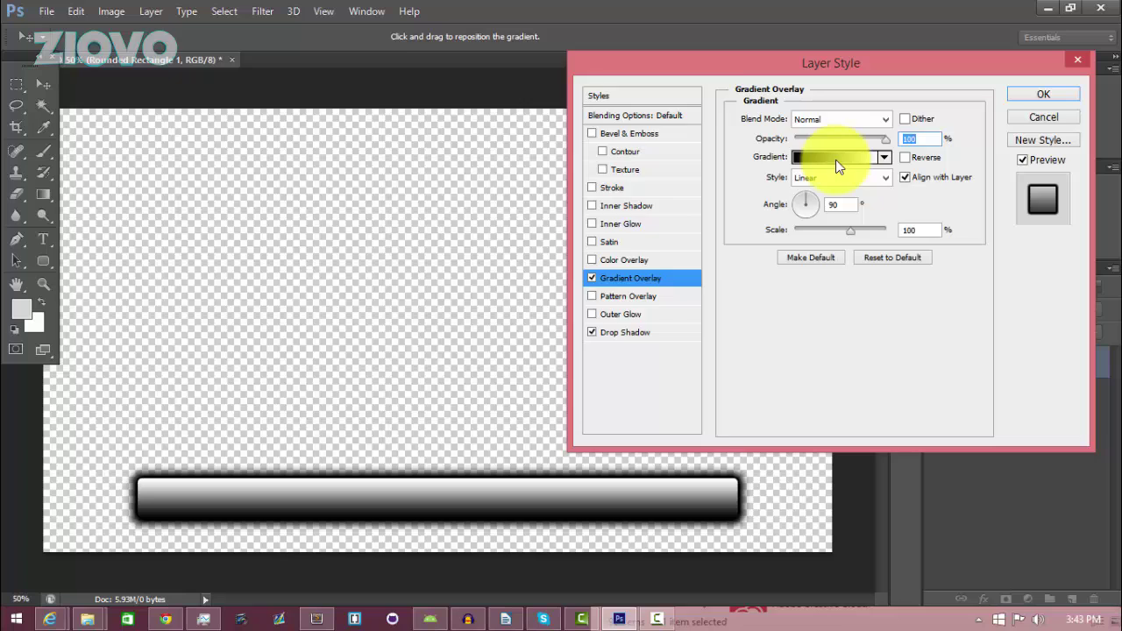
pyautogui.click(836, 158)
pyautogui.click(601, 132)
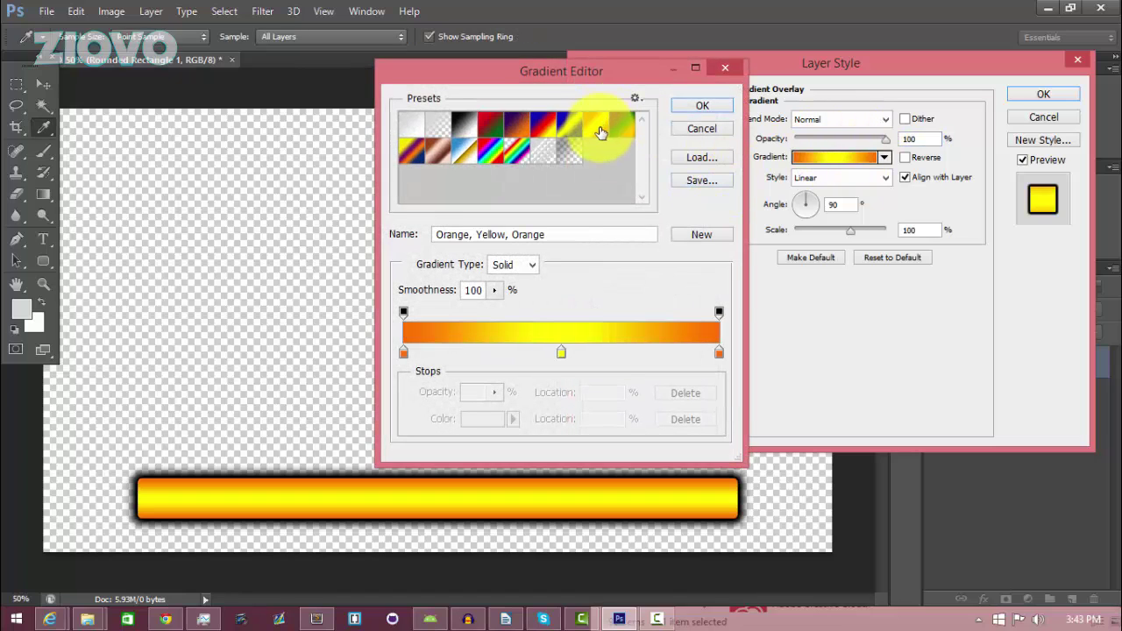
pyautogui.click(542, 127)
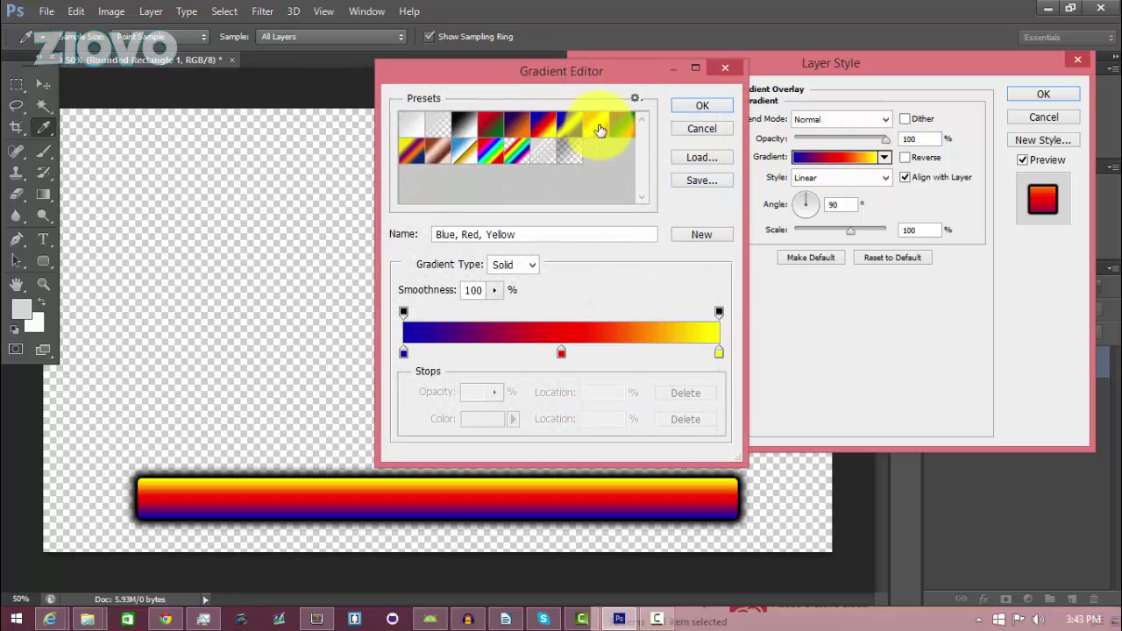
pyautogui.click(605, 130)
pyautogui.click(620, 126)
pyautogui.moveTo(595, 126); pyautogui.dragTo(589, 193)
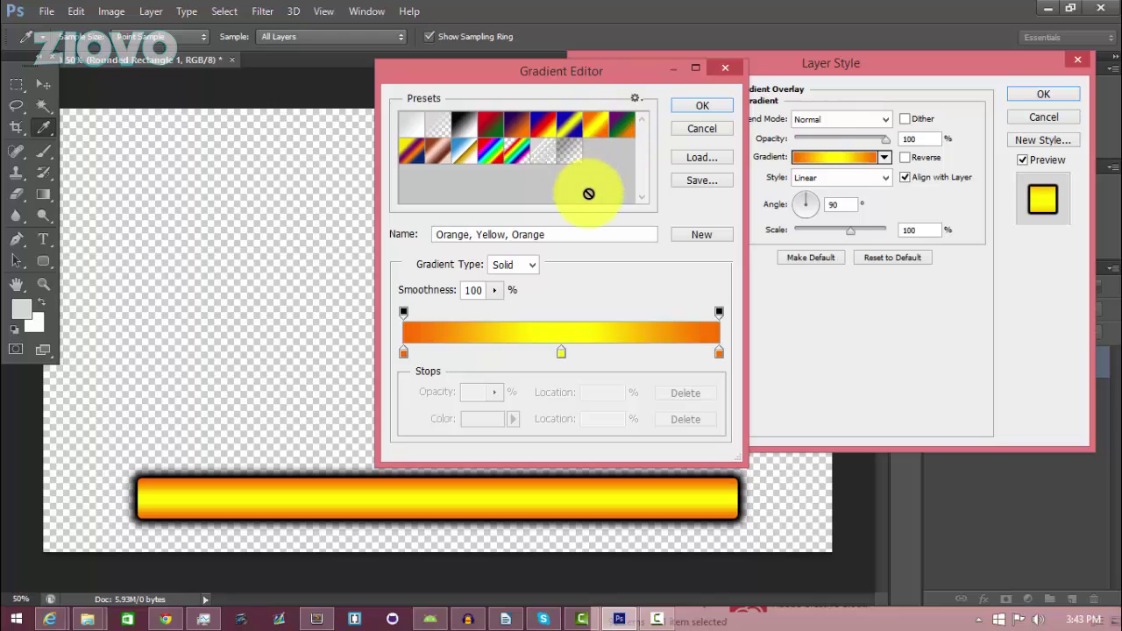
# - Change the gradient's left stop to dark brown and the middle stop to red
pyautogui.doubleClick(402, 351)
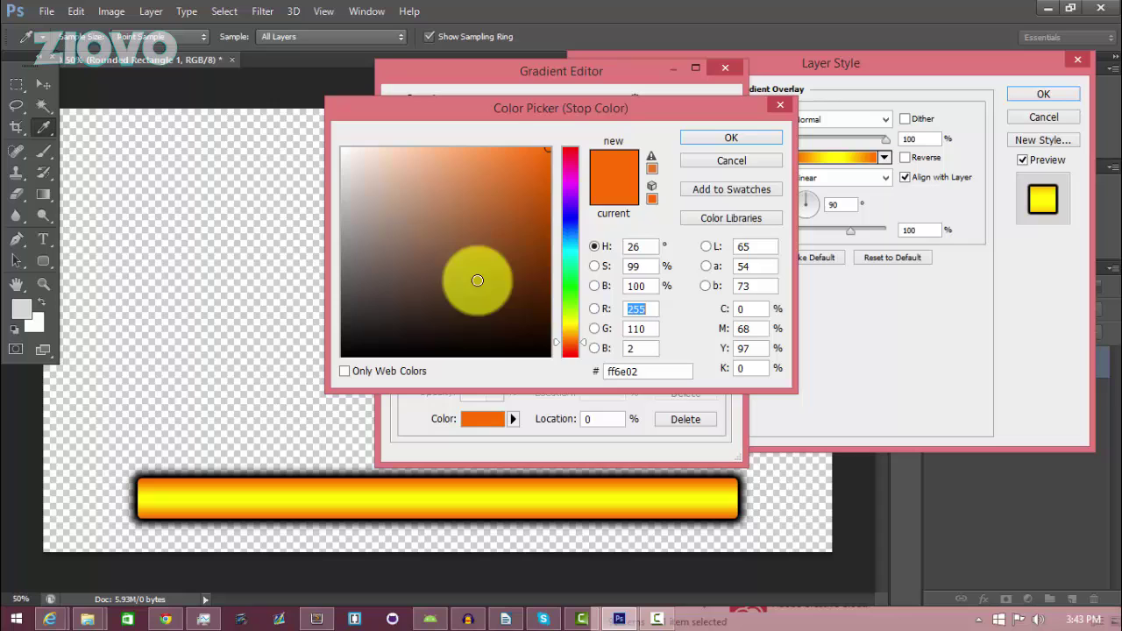
pyautogui.click(529, 239)
pyautogui.click(732, 137)
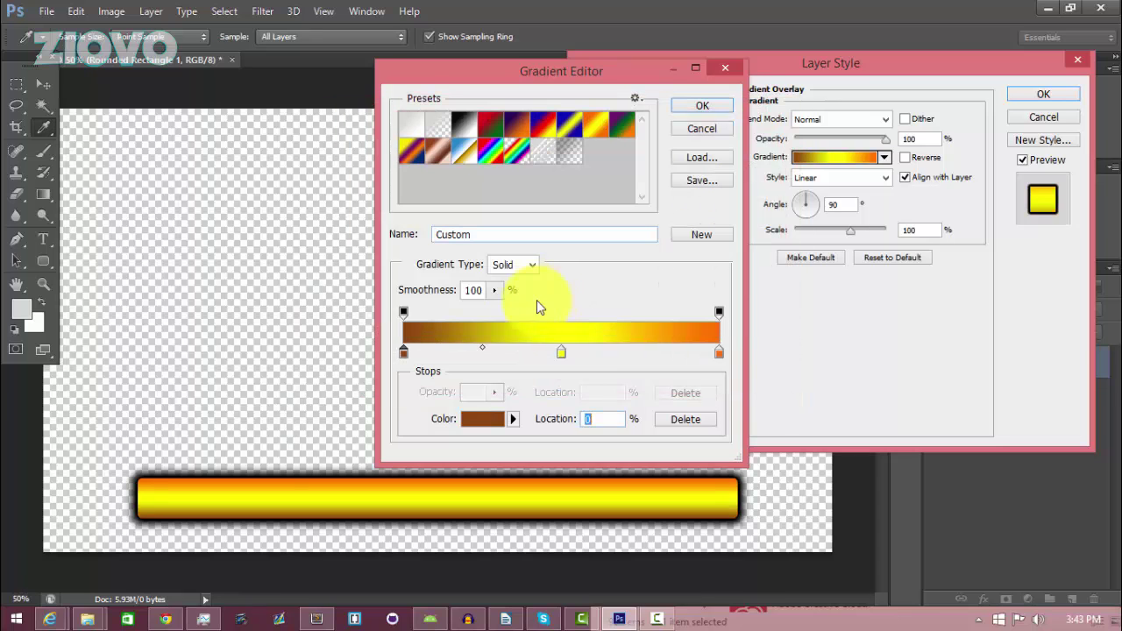
pyautogui.doubleClick(561, 352)
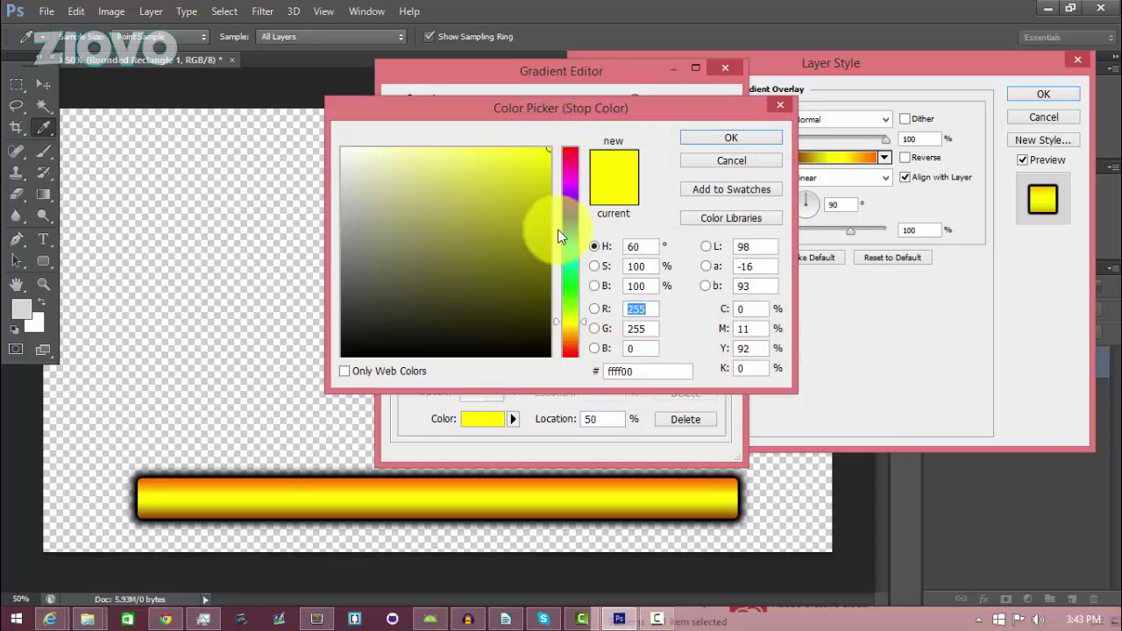
pyautogui.moveTo(571, 201); pyautogui.dragTo(572, 147)
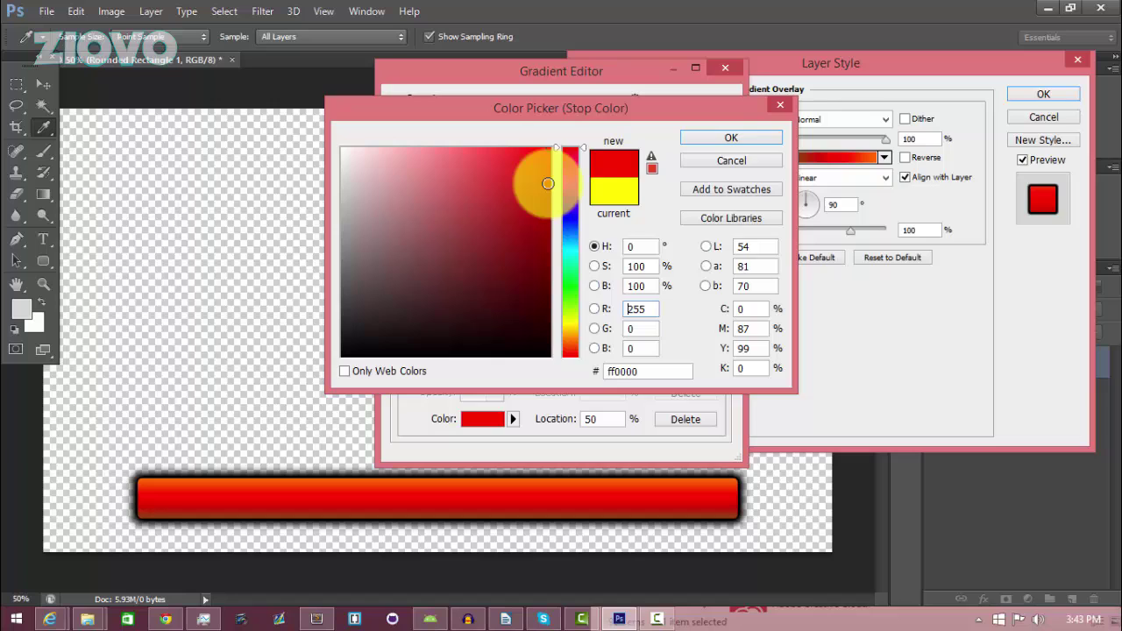
pyautogui.click(729, 144)
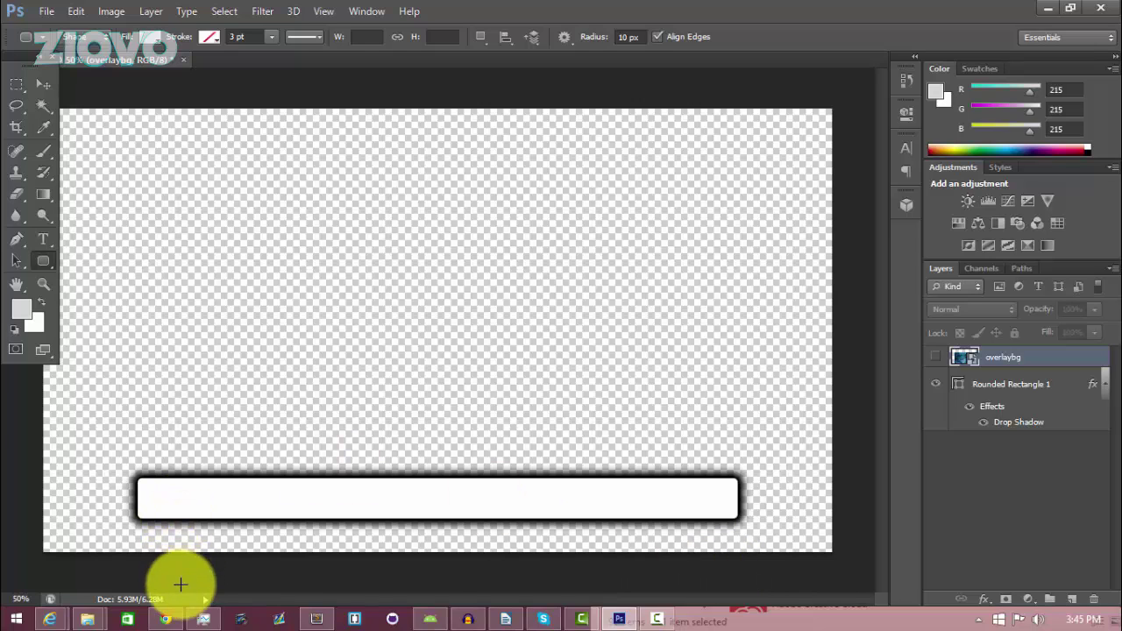
# - Open the Grungy Background wallpaper page from the grunge image results in Chrome
pyautogui.click(179, 623)
pyautogui.scroll(-3, 301, 383)
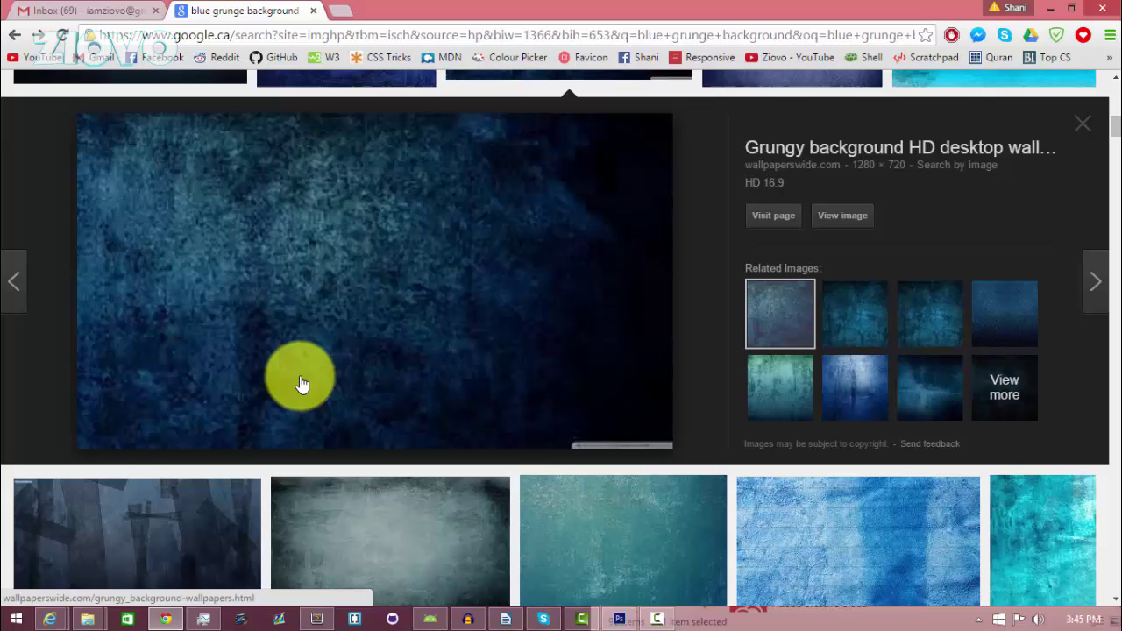
pyautogui.scroll(-3, 377, 425)
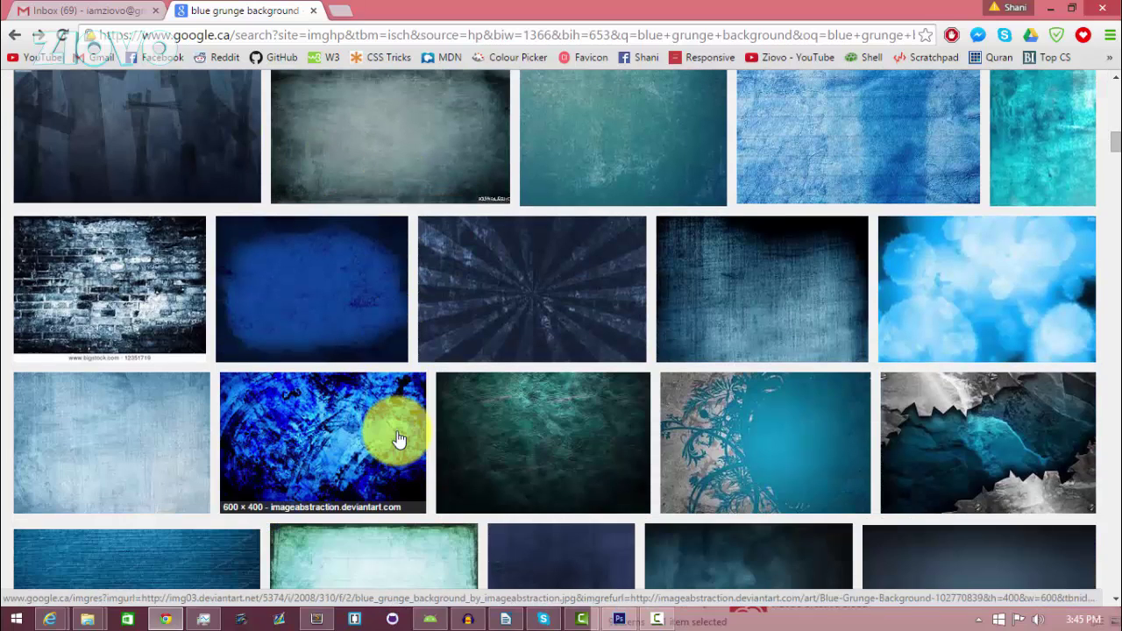
pyautogui.scroll(3, 456, 449)
pyautogui.scroll(2, 702, 298)
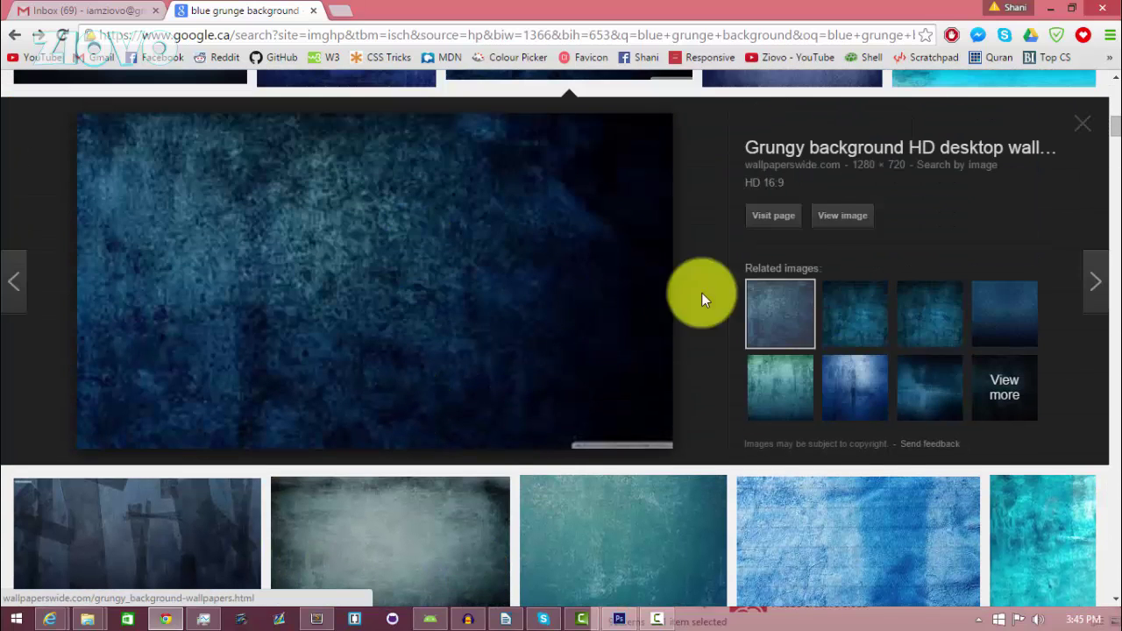
pyautogui.click(831, 221)
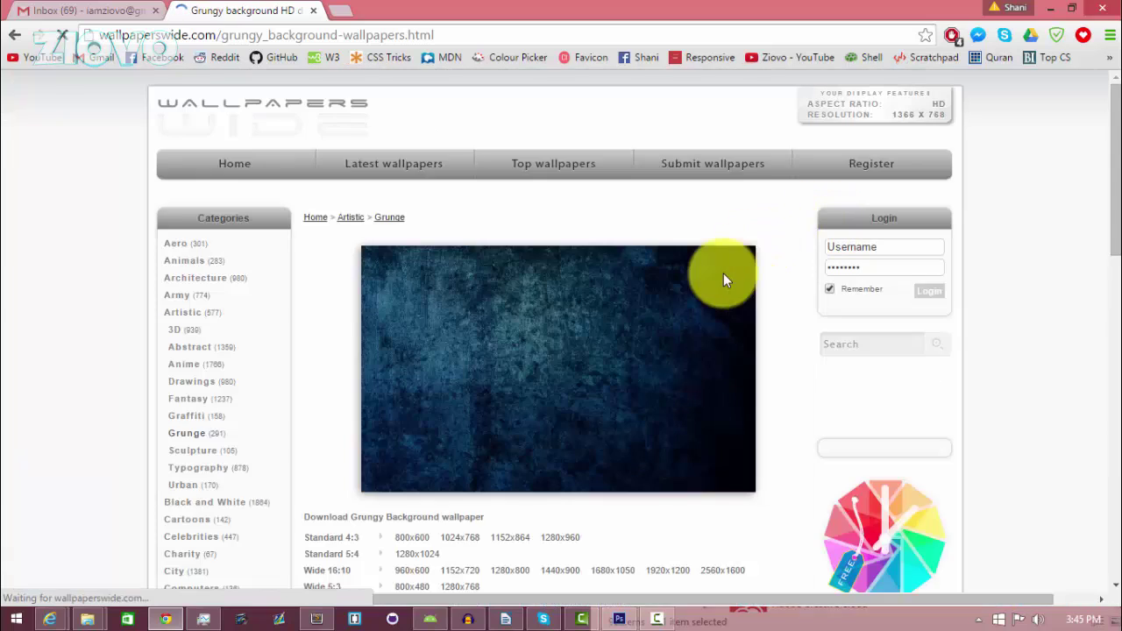
# - Download the wallpaper's 1366x768 HD 16:9 version as a JPG
pyautogui.scroll(-3, 538, 377)
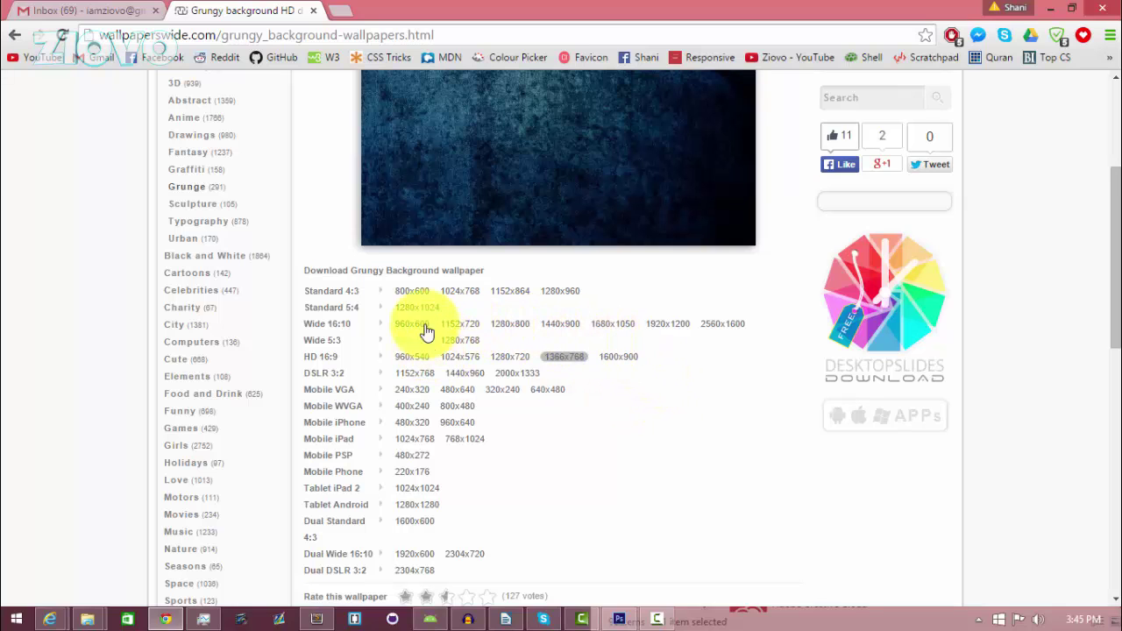
pyautogui.click(564, 367)
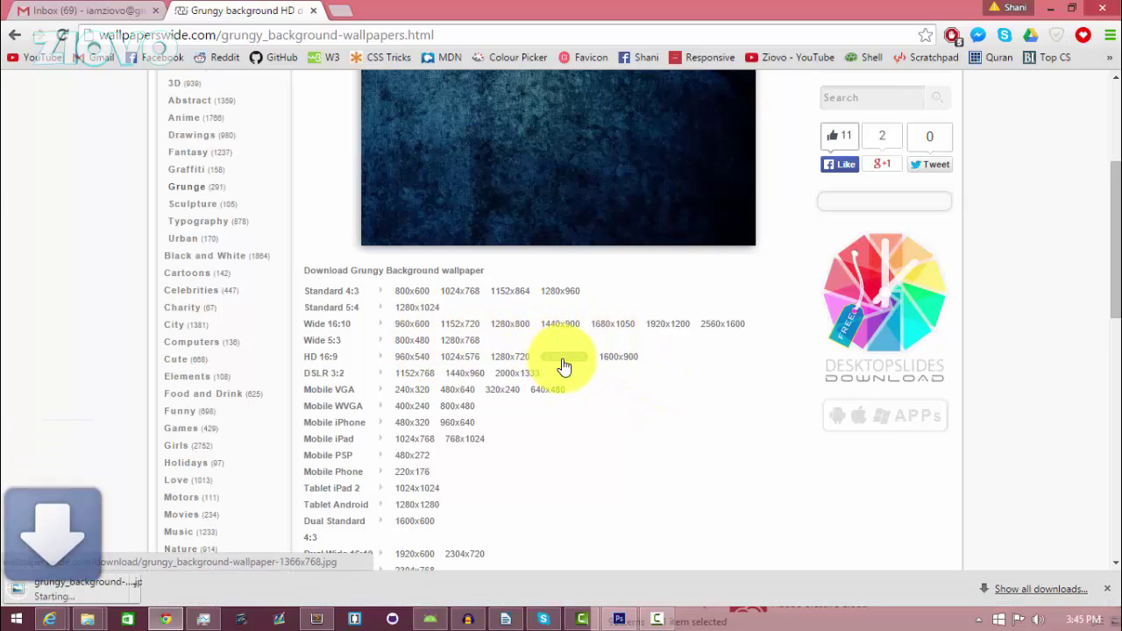
pyautogui.scroll(3, 452, 412)
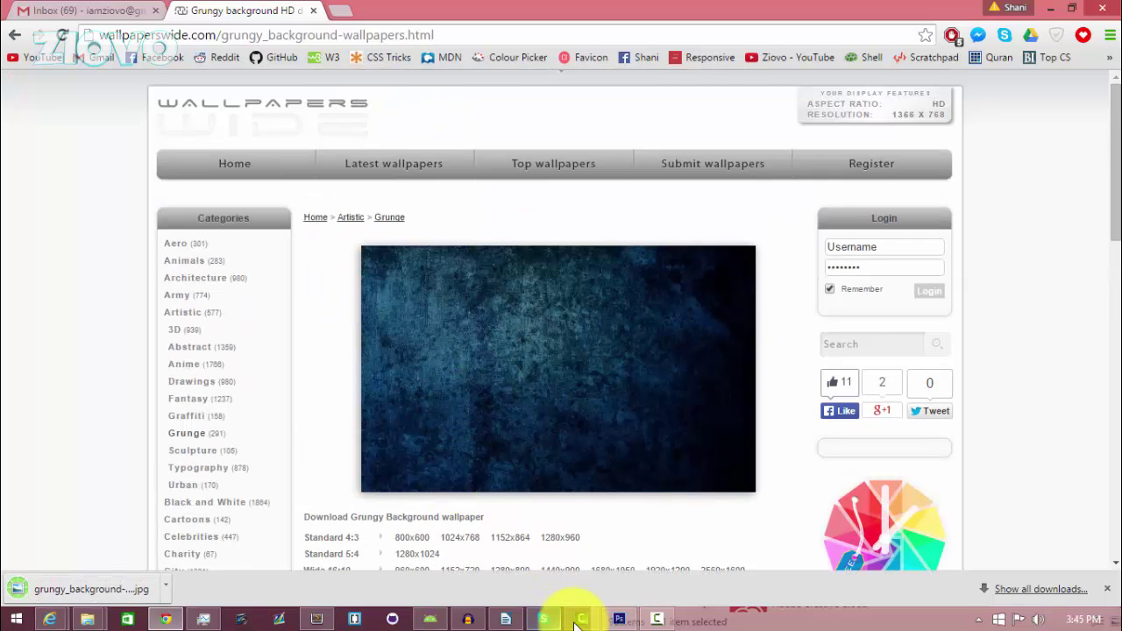
# - Place grungy_background-wallpaper-1366x768.jpg into the overlay document with File > Place
pyautogui.click(621, 617)
pyautogui.click(46, 10)
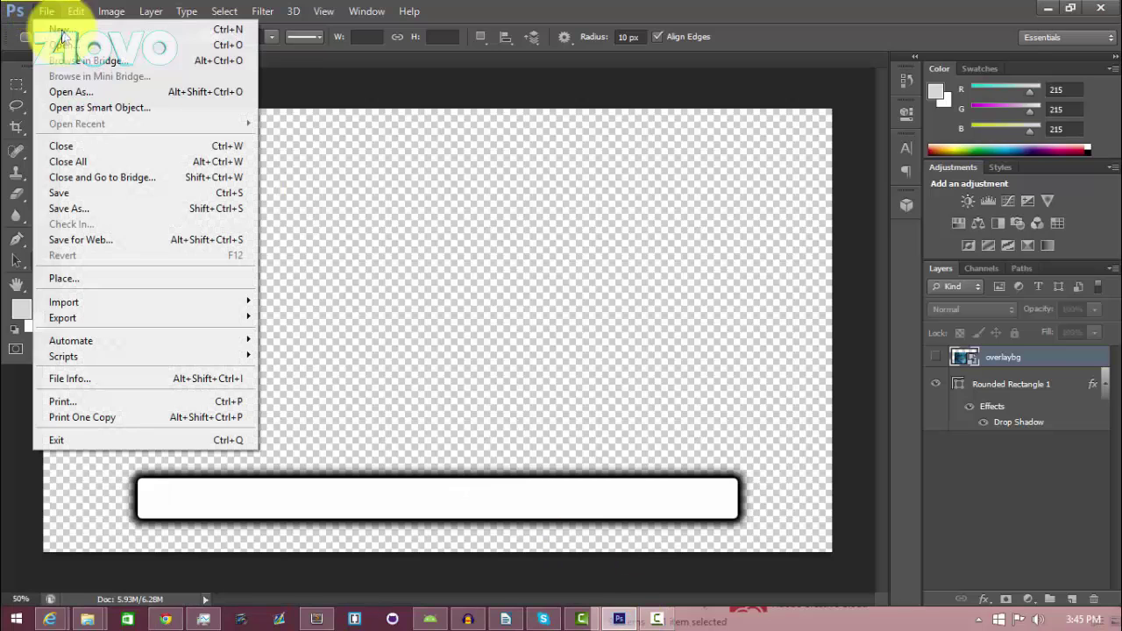
pyautogui.click(118, 276)
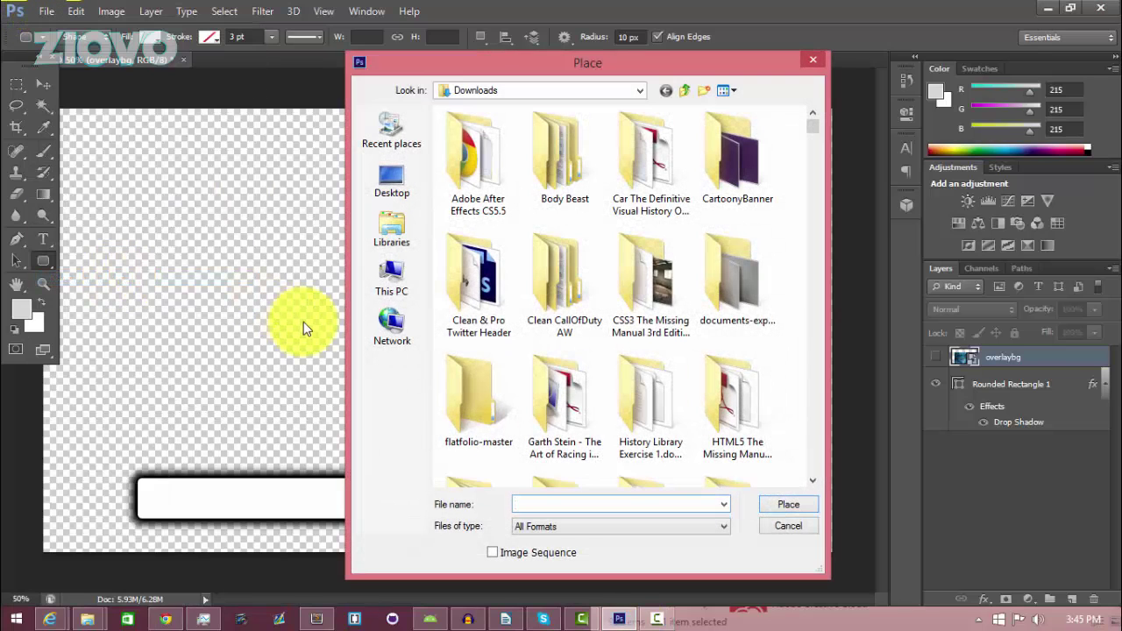
pyautogui.write('grun')
pyautogui.press('Down')
pyautogui.press('Down')
pyautogui.press('Down')
pyautogui.press('Down')
pyautogui.press('Down')
pyautogui.press('Down')
pyautogui.press('Down')
pyautogui.press('Down')
pyautogui.press('Down')
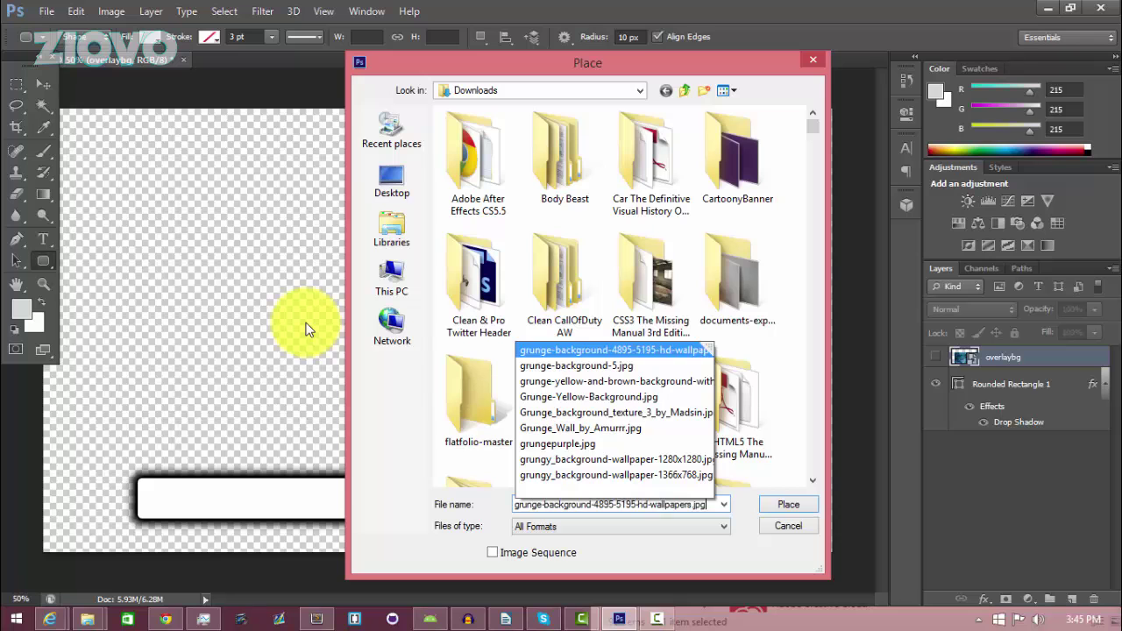
pyautogui.press('Return')
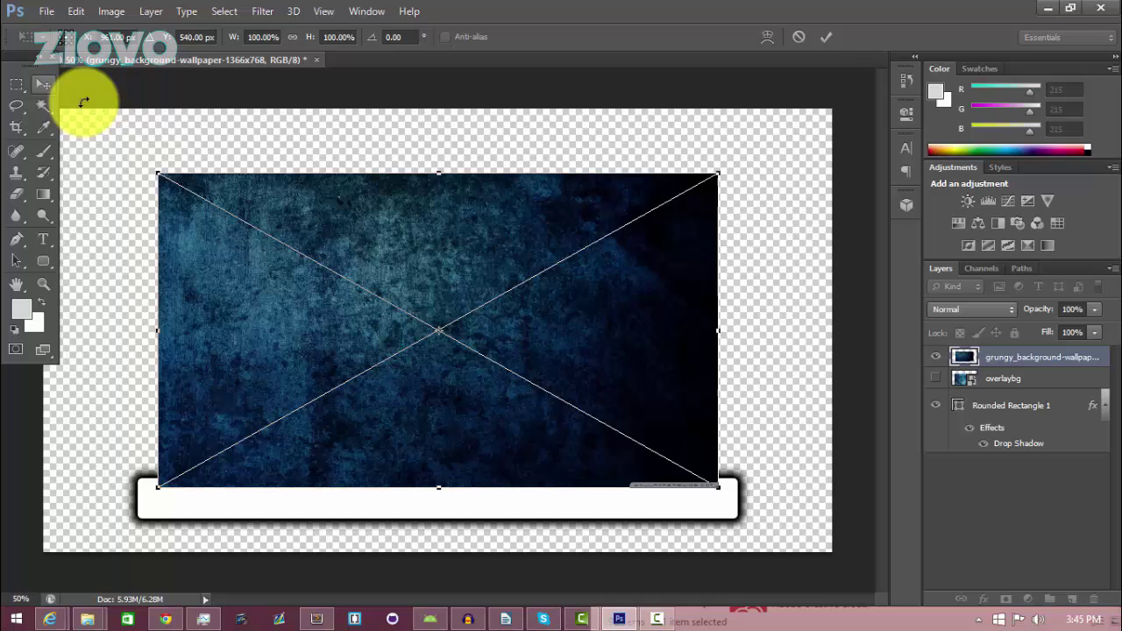
# - Enlarge the placed grunge image to about 113%, reposition it, and commit
pyautogui.moveTo(160, 175); pyautogui.dragTo(95, 138)
pyautogui.moveTo(200, 281); pyautogui.dragTo(228, 333)
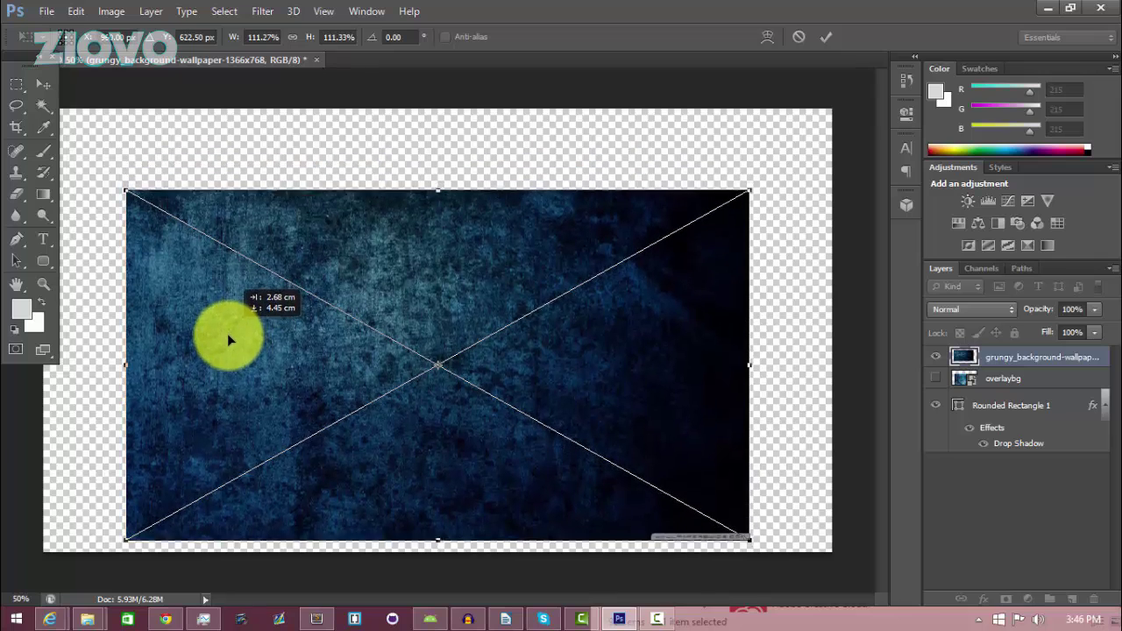
pyautogui.moveTo(746, 201); pyautogui.dragTo(753, 199)
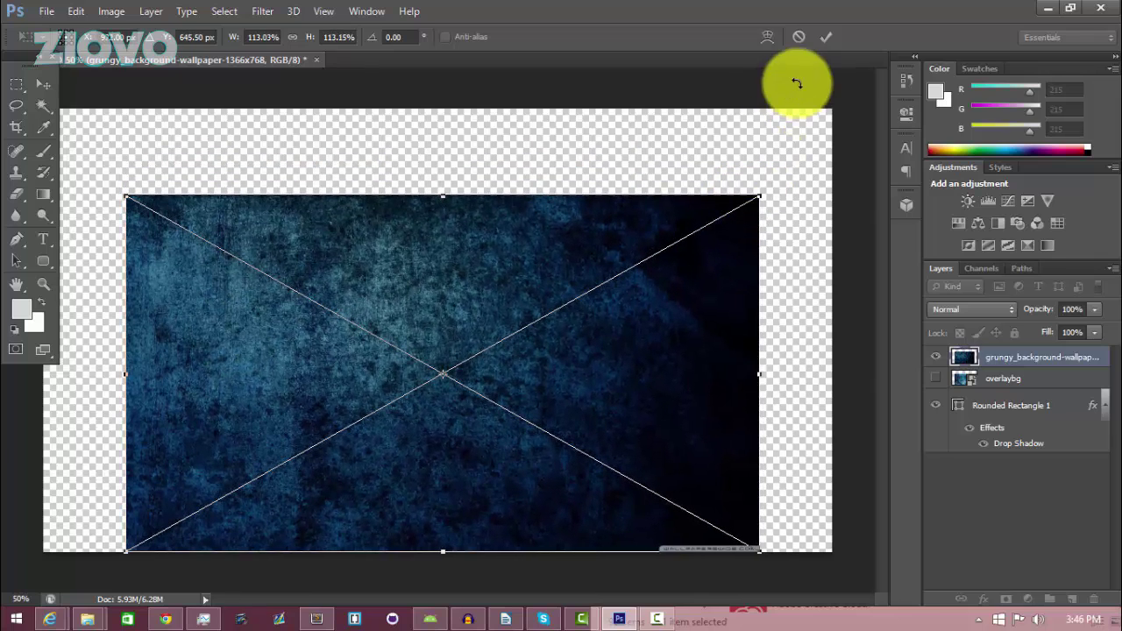
pyautogui.click(826, 37)
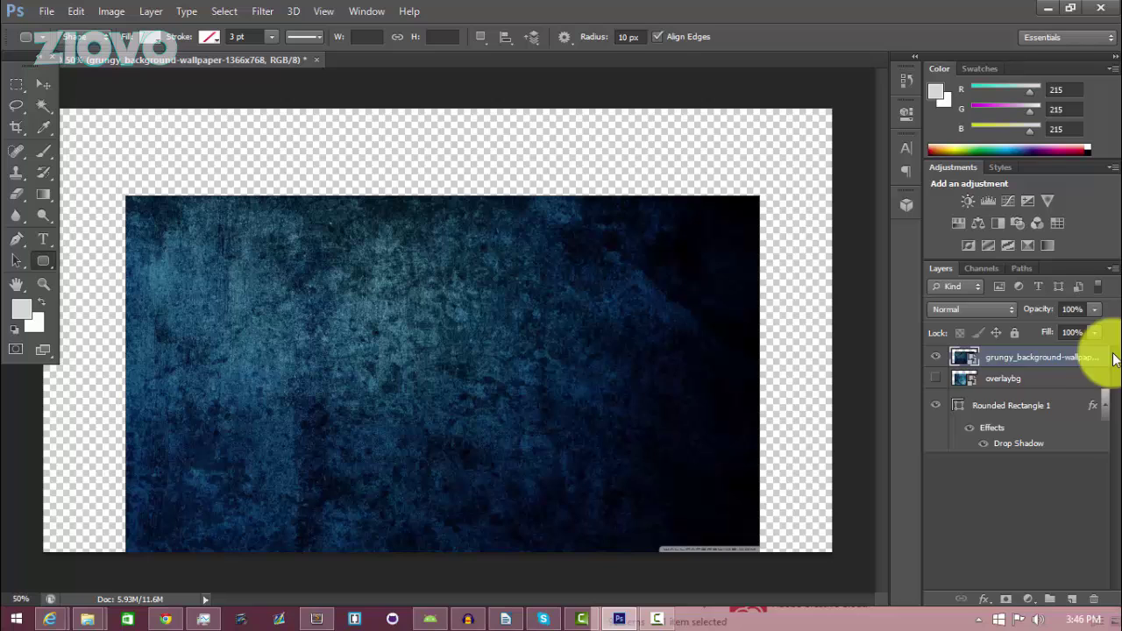
# - Undo the layer reorder and load Rounded Rectangle 1's outline as a selection
pyautogui.moveTo(1016, 367); pyautogui.dragTo(1010, 393)
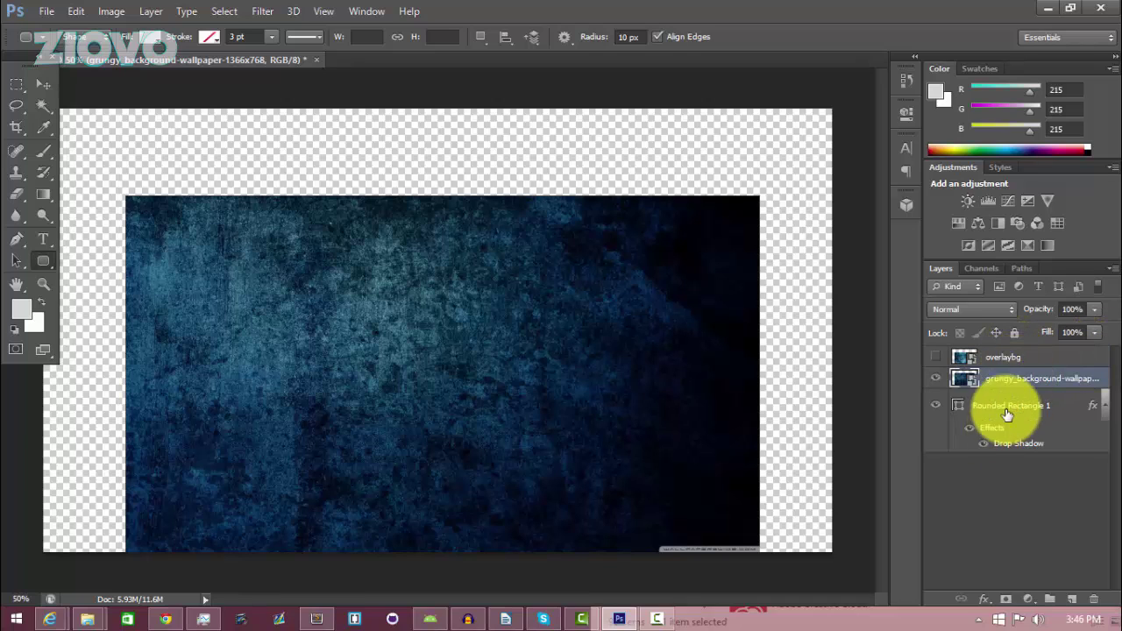
pyautogui.hotkey('ctrl', 'z')
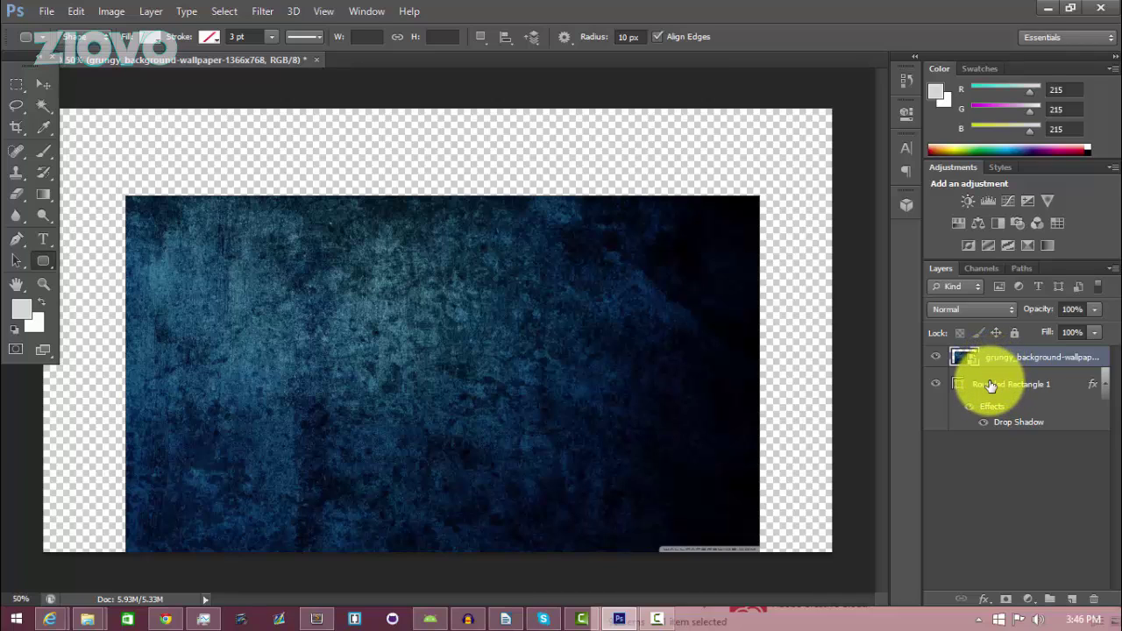
pyautogui.click(991, 386)
pyautogui.keyDown('ctrl'); pyautogui.click(958, 386); pyautogui.keyUp('ctrl')
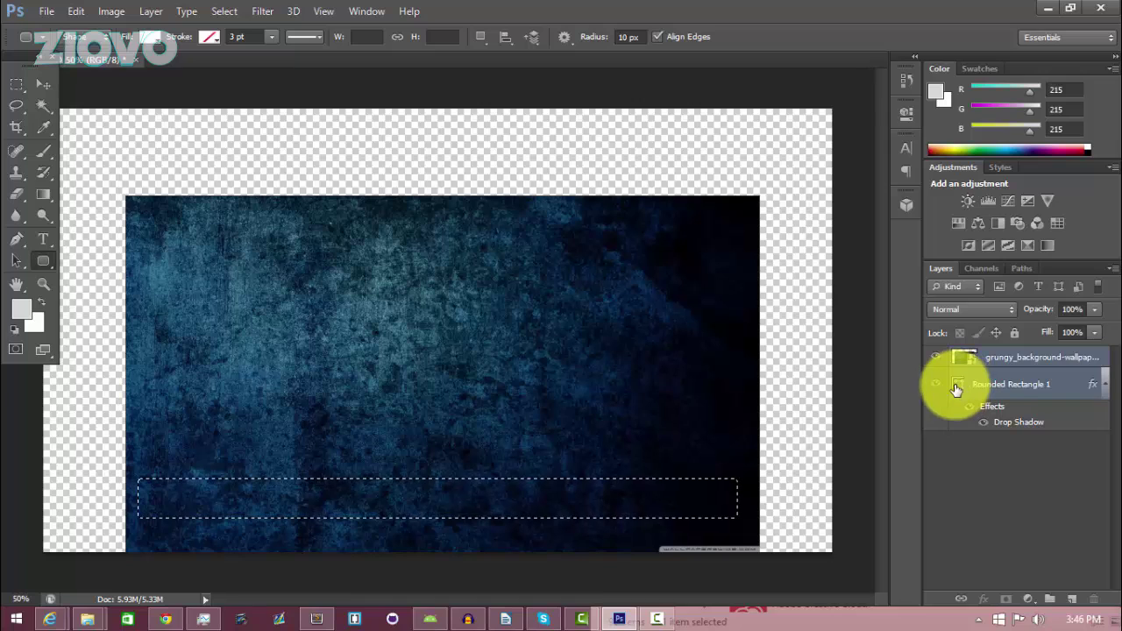
# - Create a clipping mask from the grungy_background layer onto the rounded bar
pyautogui.click(1035, 362)
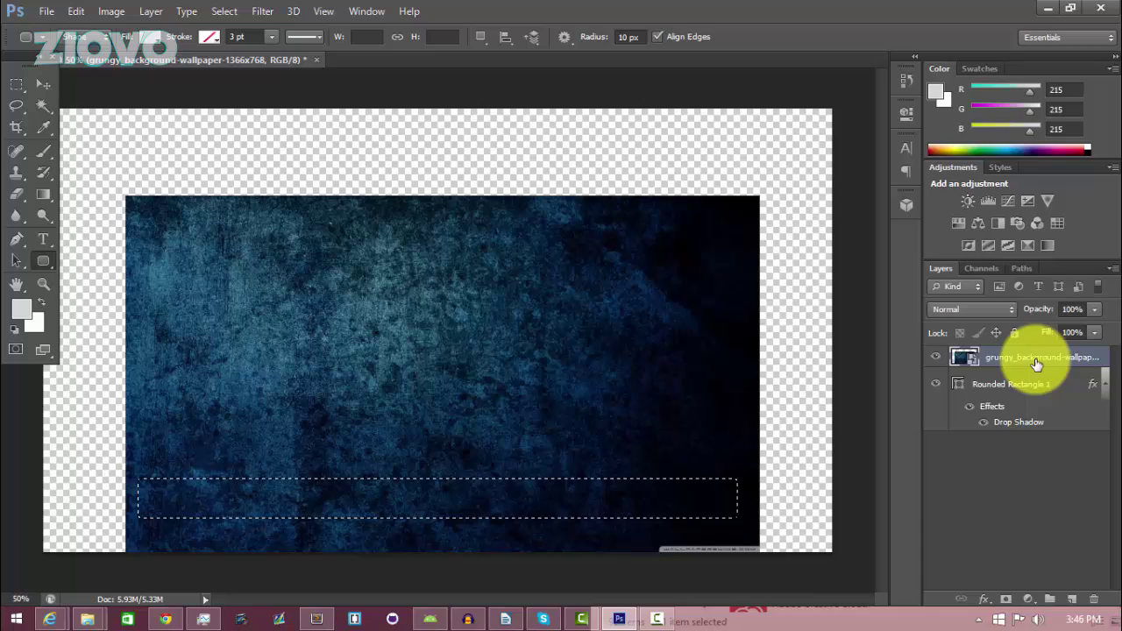
pyautogui.rightClick(1036, 363)
pyautogui.click(1027, 586)
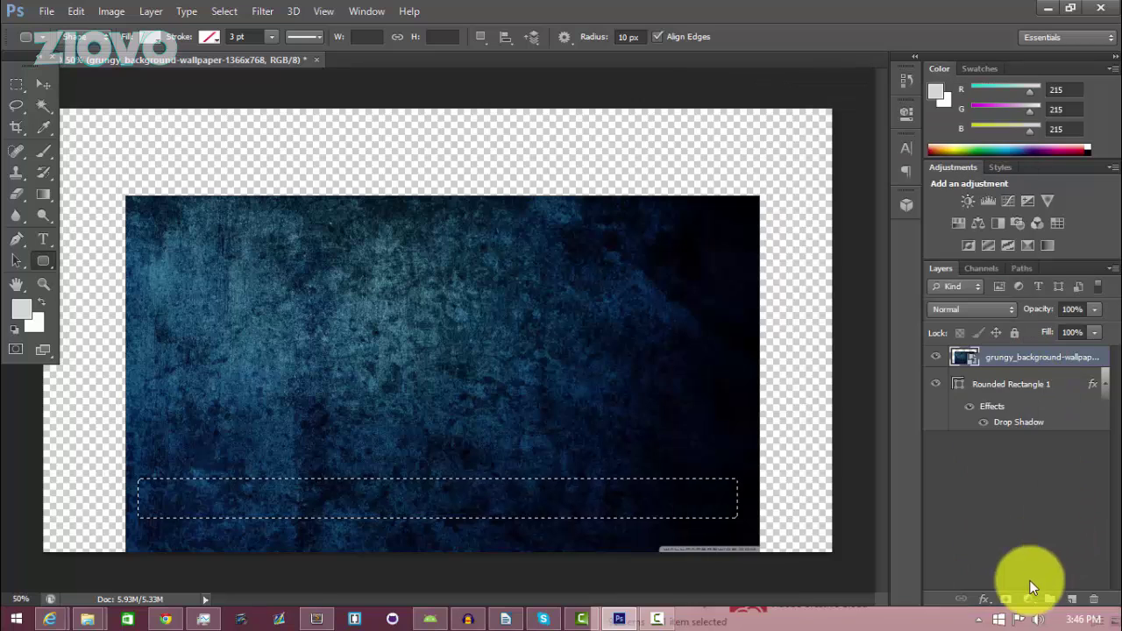
pyautogui.rightClick(1014, 350)
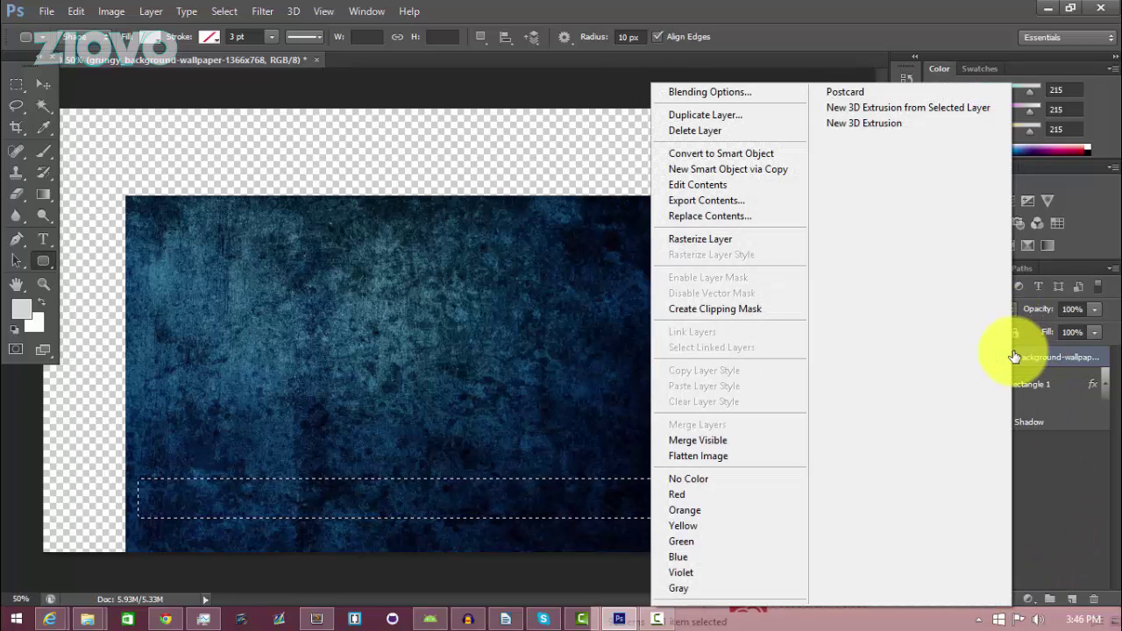
pyautogui.click(776, 311)
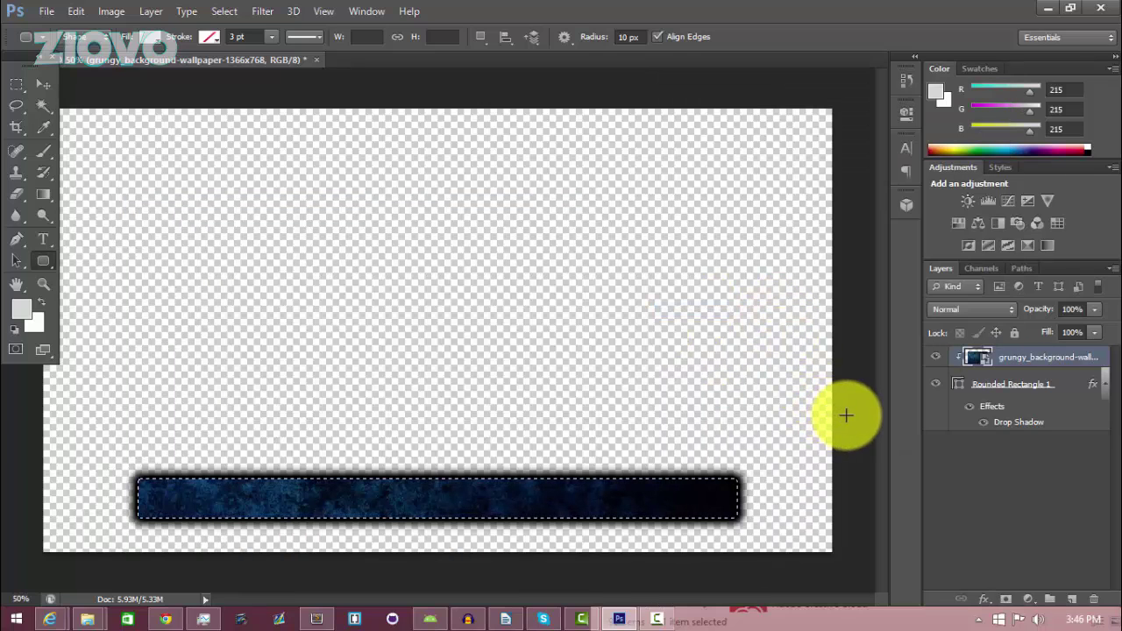
# - Deselect, reset default colours, and start a text layer with white text colour
pyautogui.hotkey('ctrl', 'd')
pyautogui.press('d')
pyautogui.press('t')
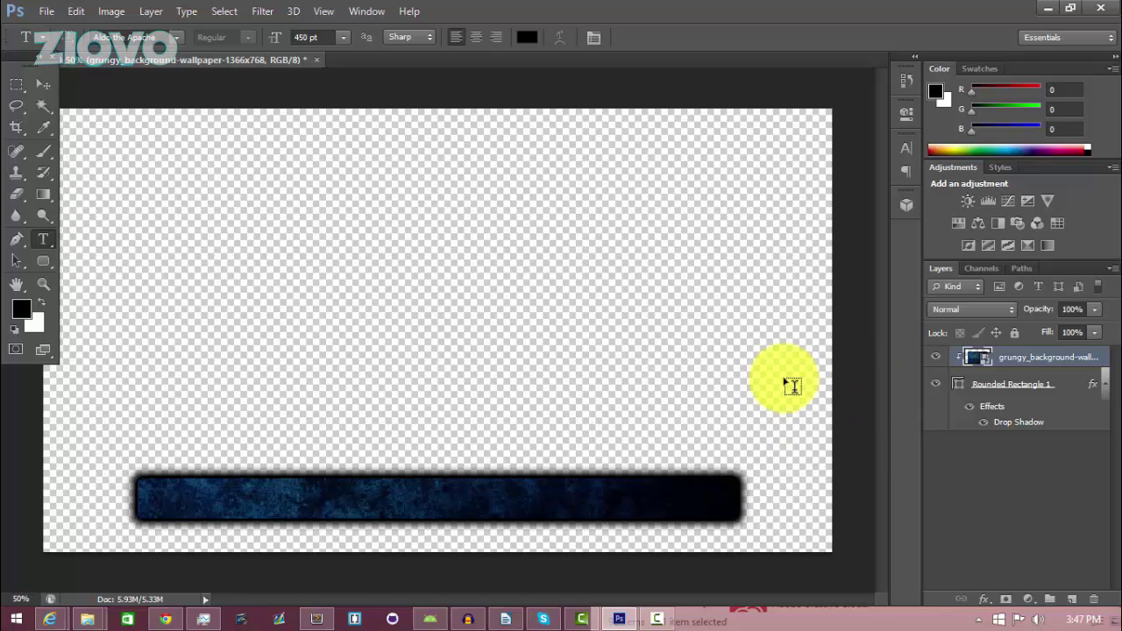
pyautogui.click(191, 344)
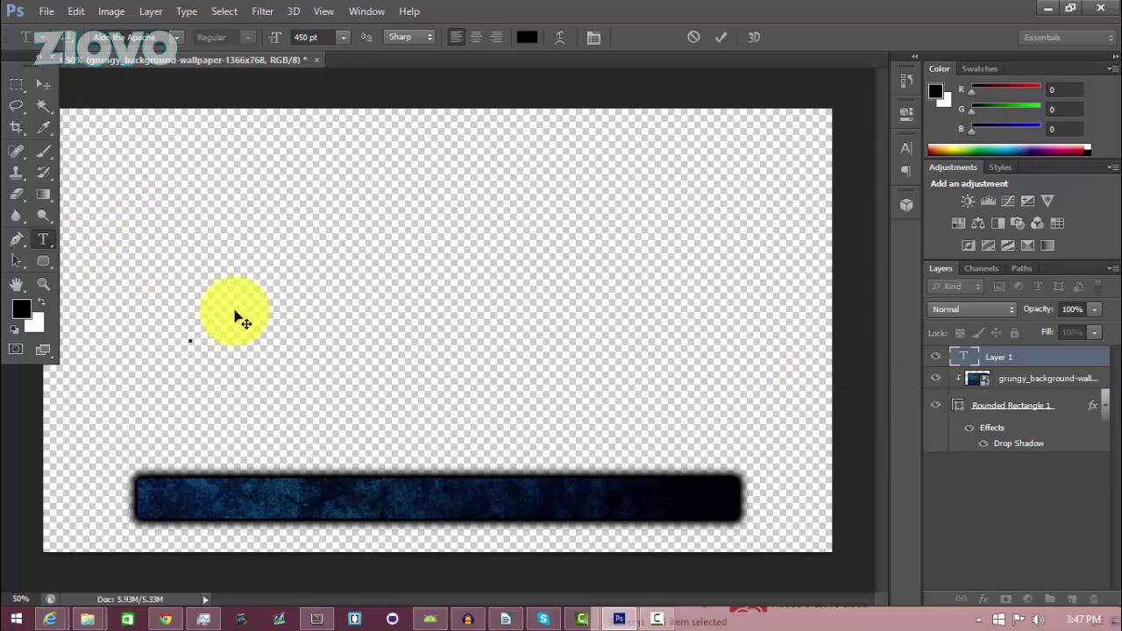
pyautogui.click(522, 38)
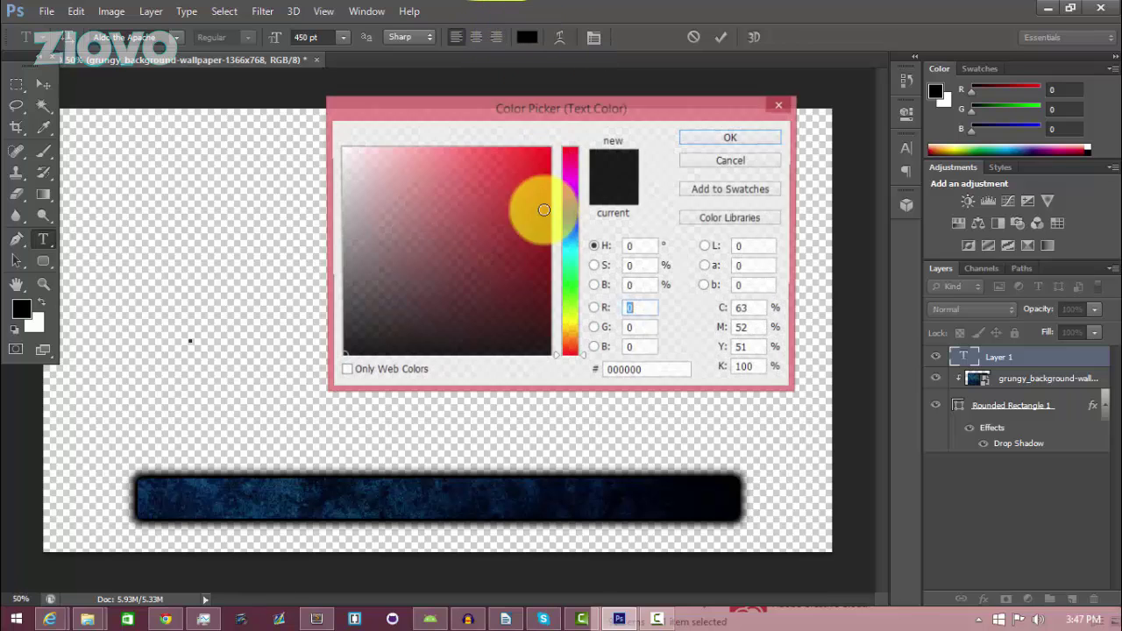
pyautogui.moveTo(538, 214); pyautogui.dragTo(325, 100)
pyautogui.click(739, 140)
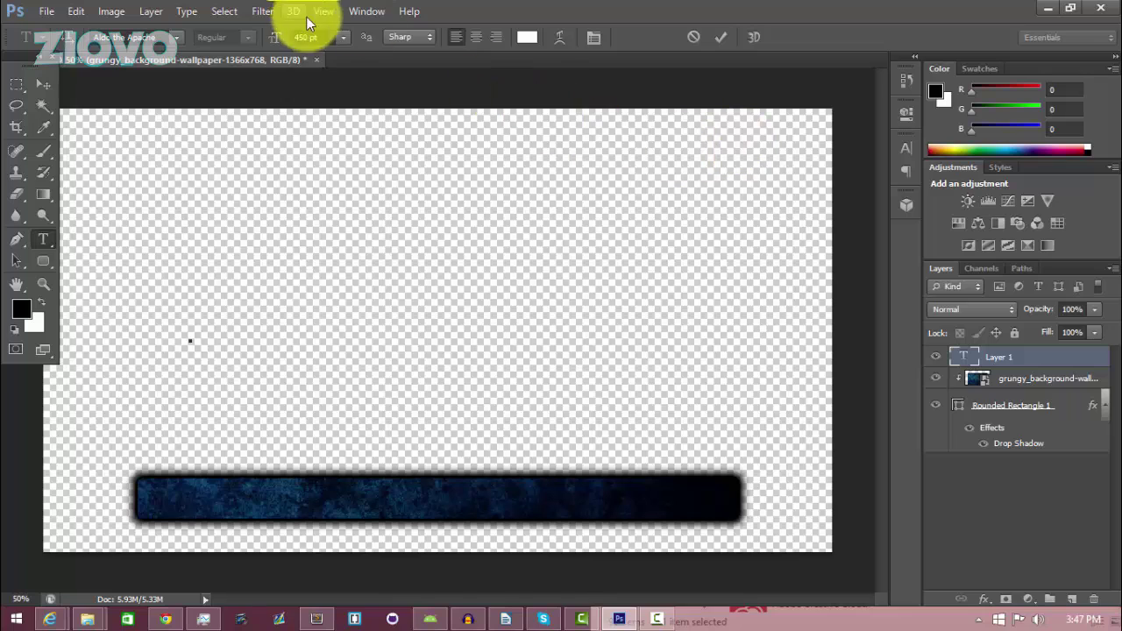
# - Type 'WELCOME TO THE STREAM!' at 150 pt and commit it
pyautogui.doubleClick(299, 37)
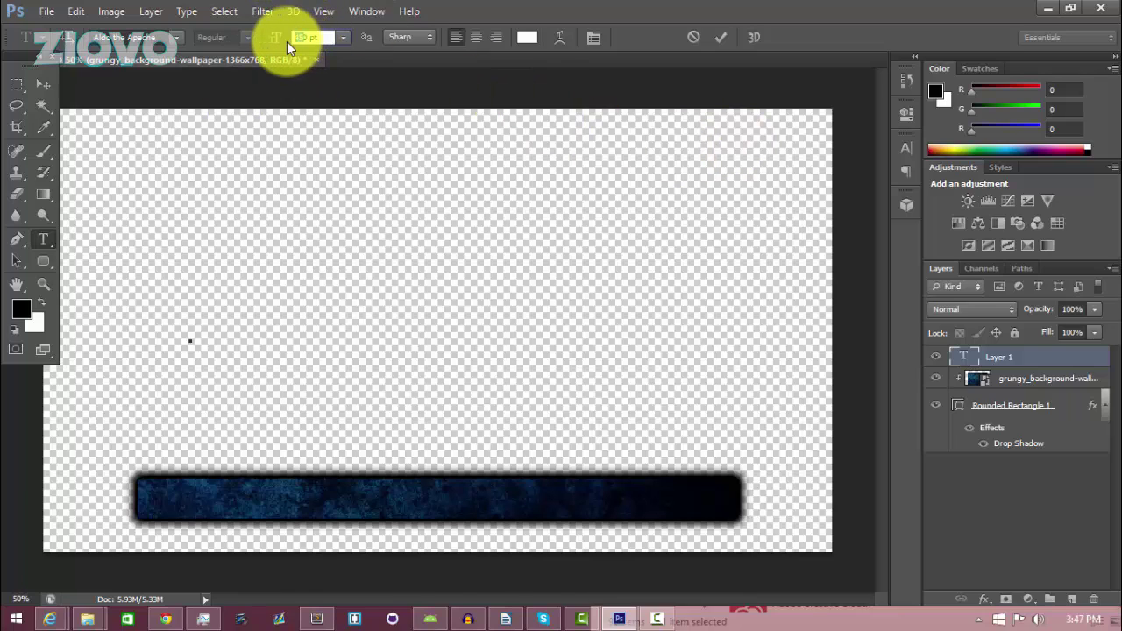
pyautogui.write('150')
pyautogui.press('Return')
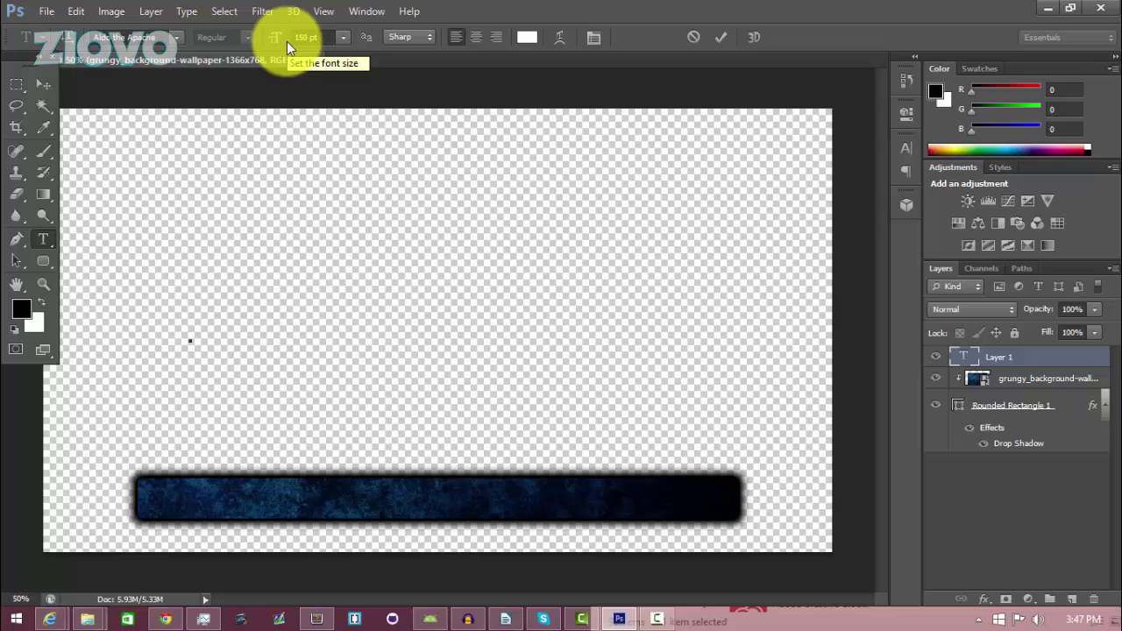
pyautogui.write('WELCOME TO TH')
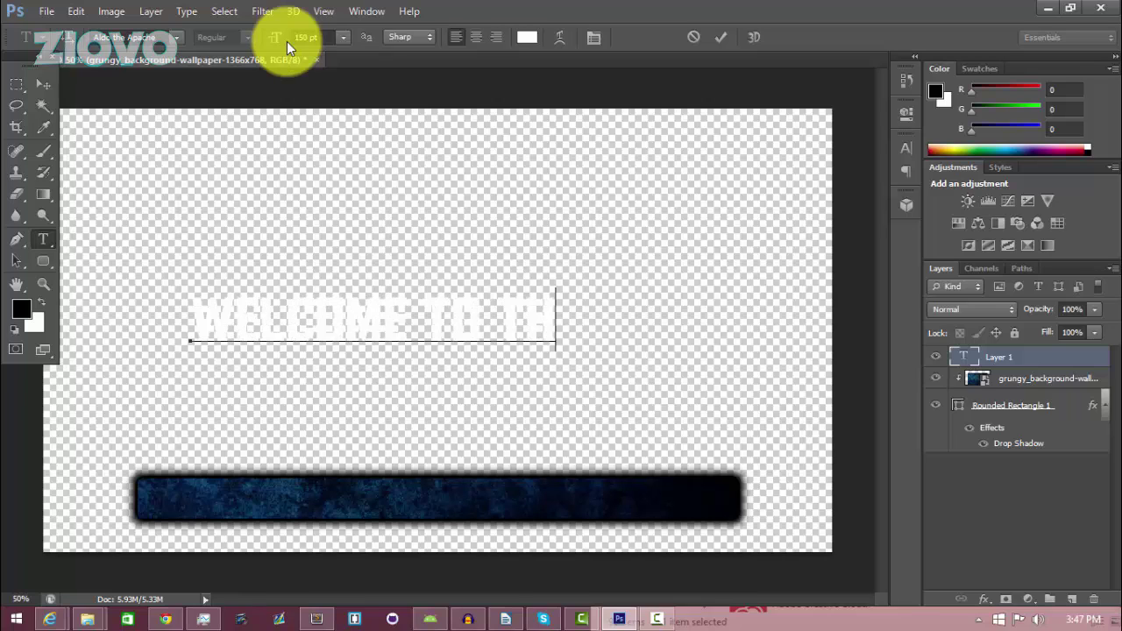
pyautogui.write('E STREAM!')
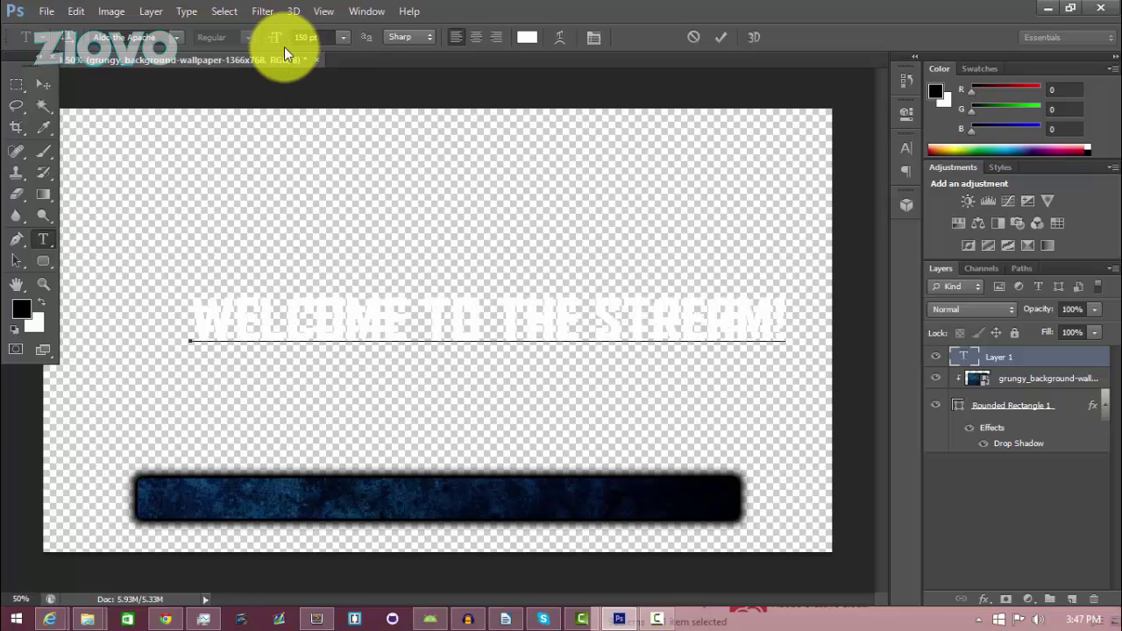
pyautogui.click(43, 85)
# - Move the welcome text onto the grunge bar and resize it to 90 pt
pyautogui.moveTo(214, 365); pyautogui.dragTo(180, 494)
pyautogui.click(47, 241)
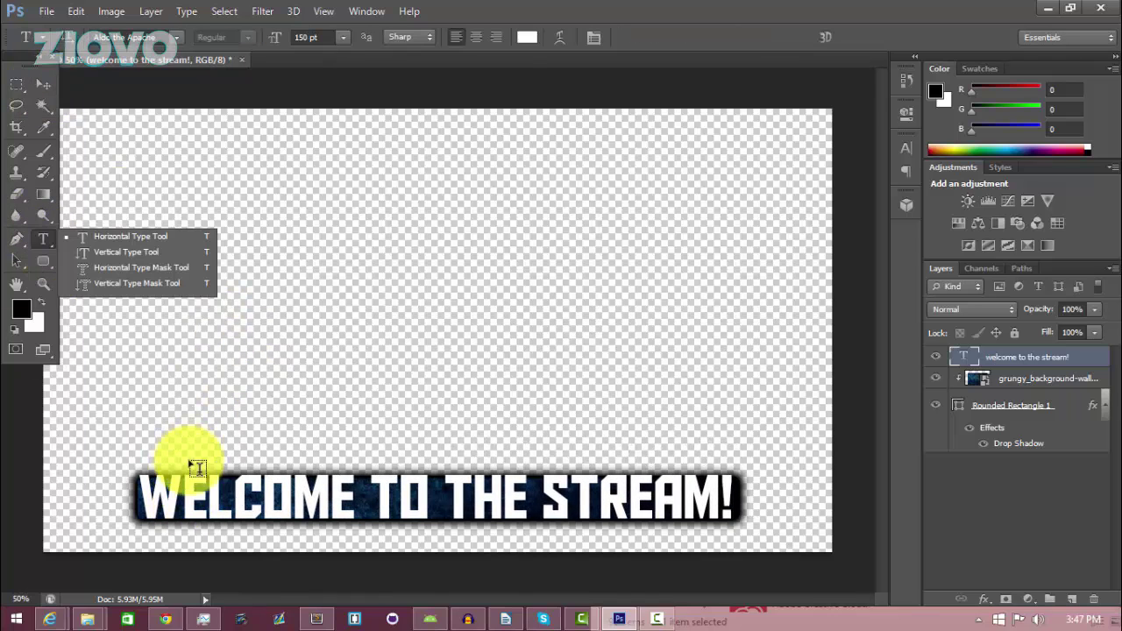
pyautogui.click(213, 500)
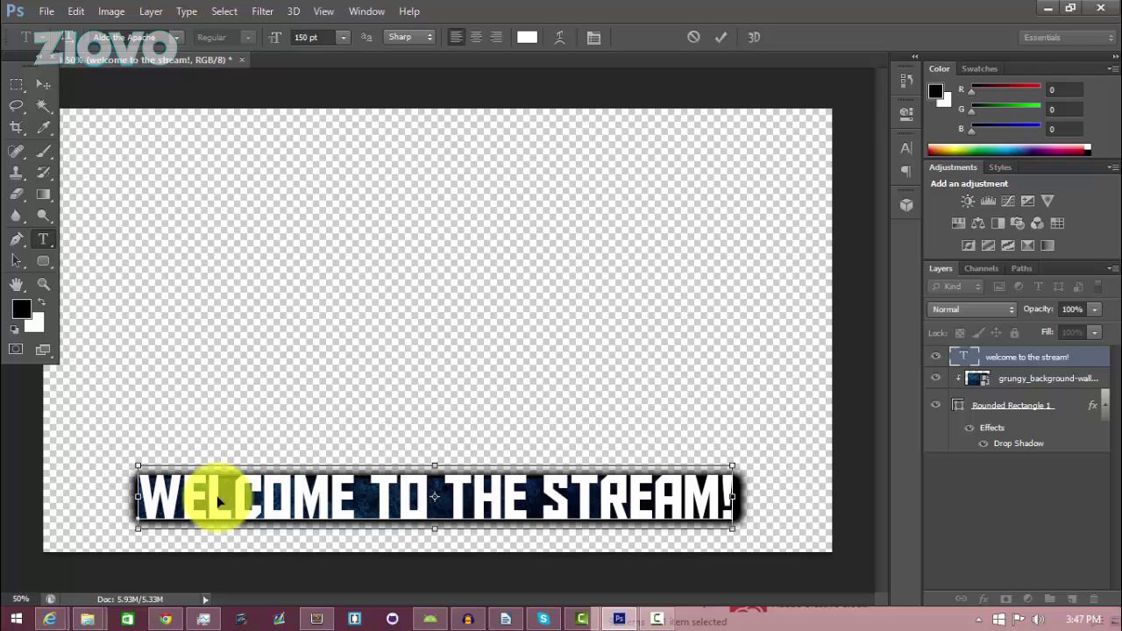
pyautogui.hotkey('ctrl', 'a')
pyautogui.click(299, 37)
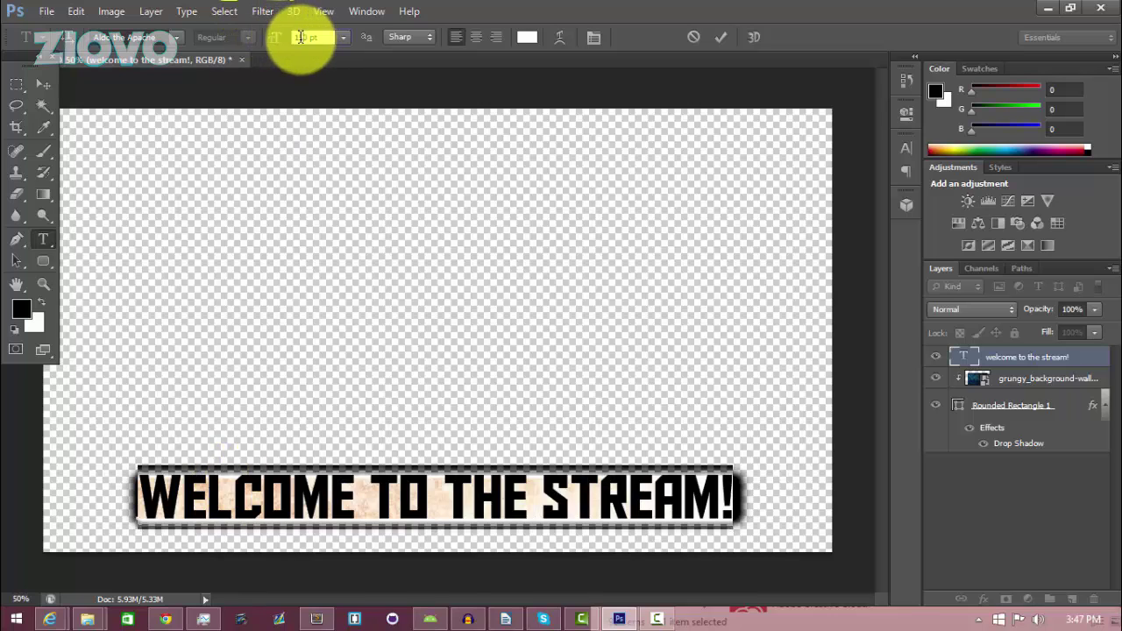
pyautogui.write('100')
pyautogui.press('Return')
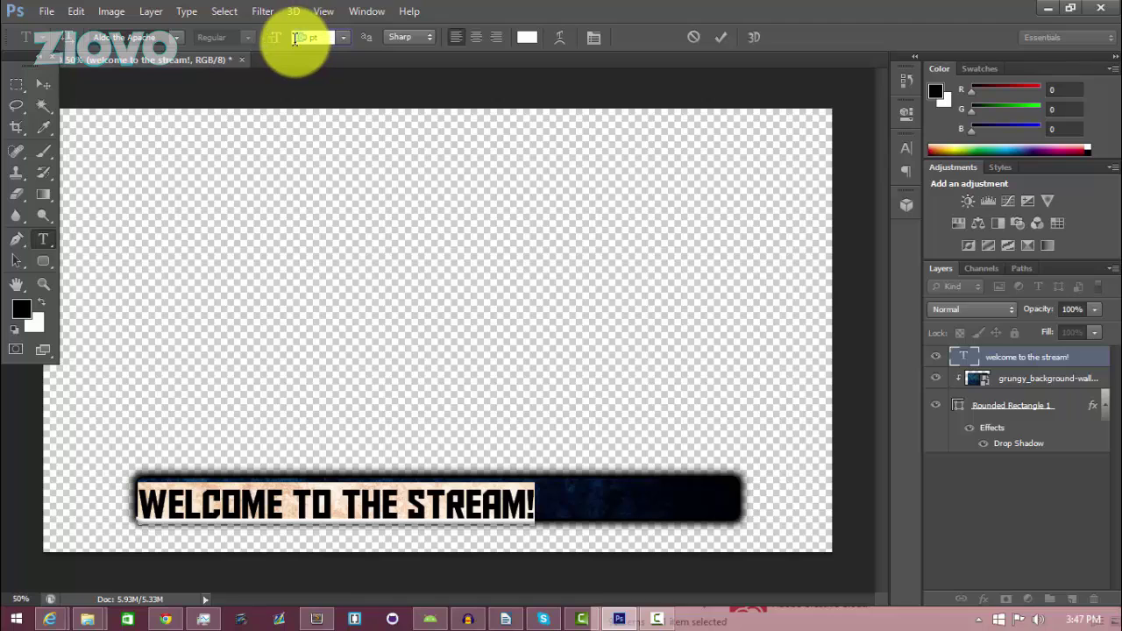
pyautogui.write('80')
pyautogui.press('Return')
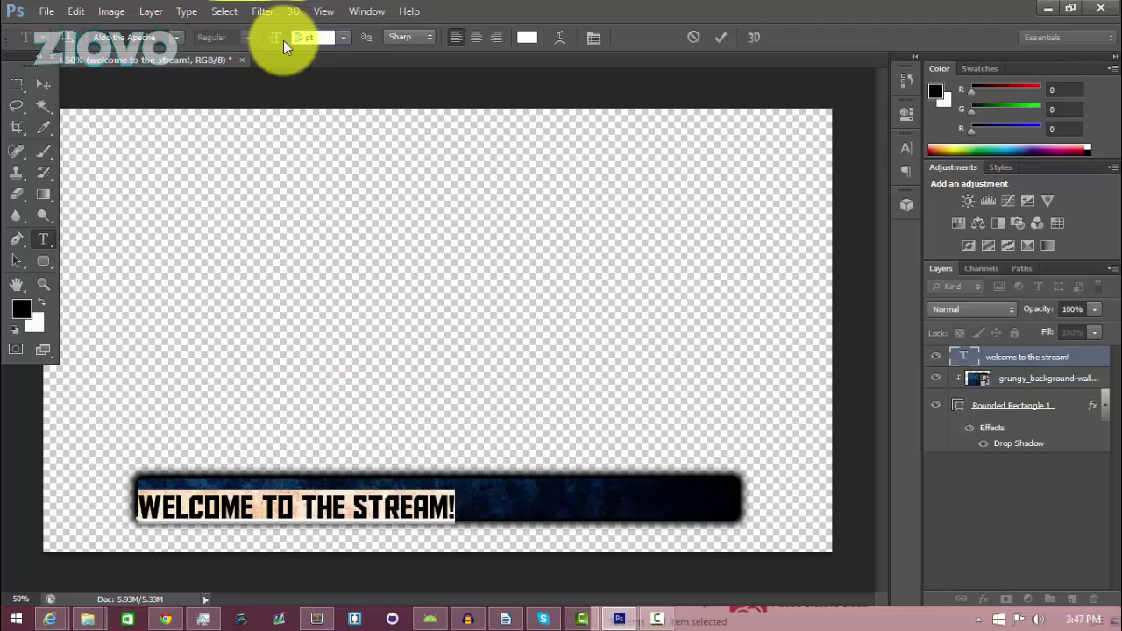
pyautogui.write('90')
pyautogui.press('Return')
pyautogui.click(719, 36)
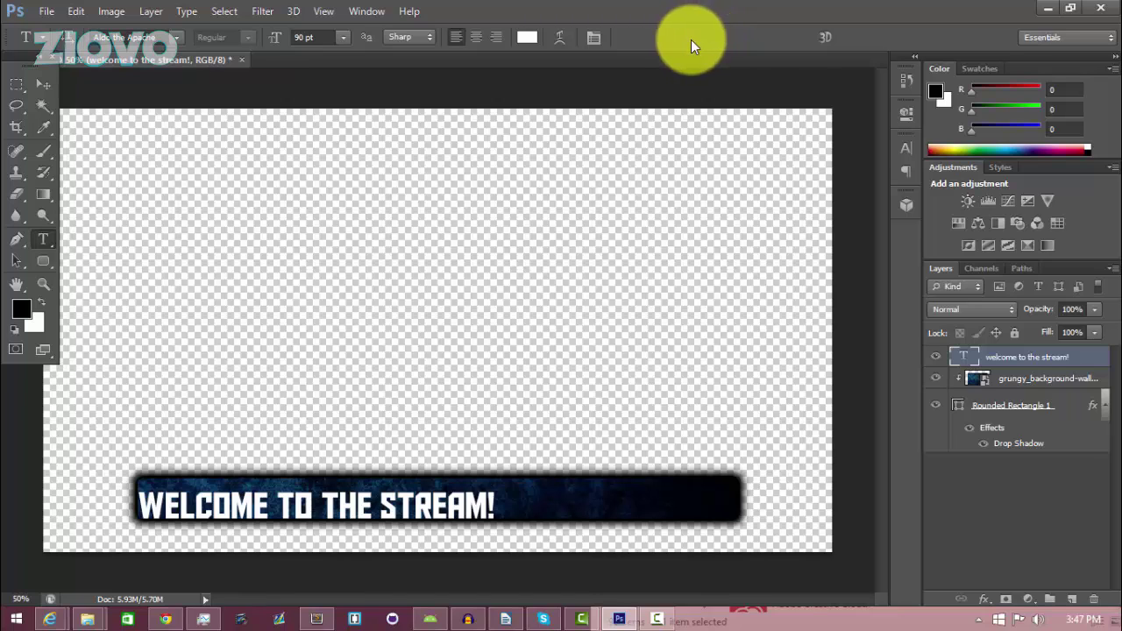
# - Align the text's vertical and horizontal centres to the rectangle selection, then deselect
pyautogui.keyDown('ctrl'); pyautogui.click(960, 408); pyautogui.keyUp('ctrl')
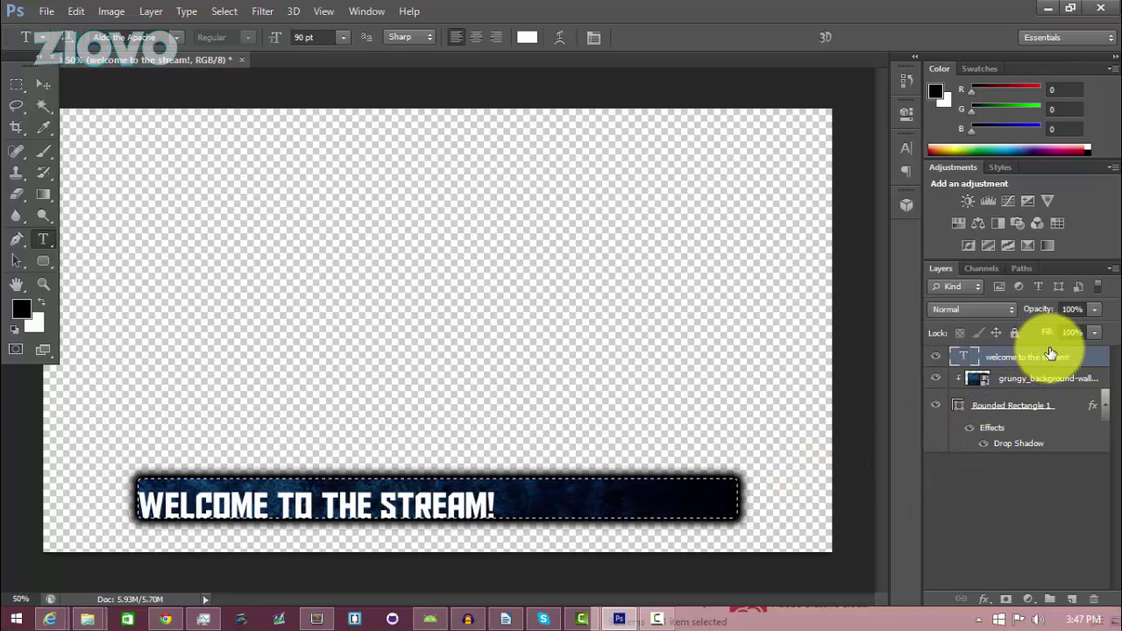
pyautogui.click(163, 9)
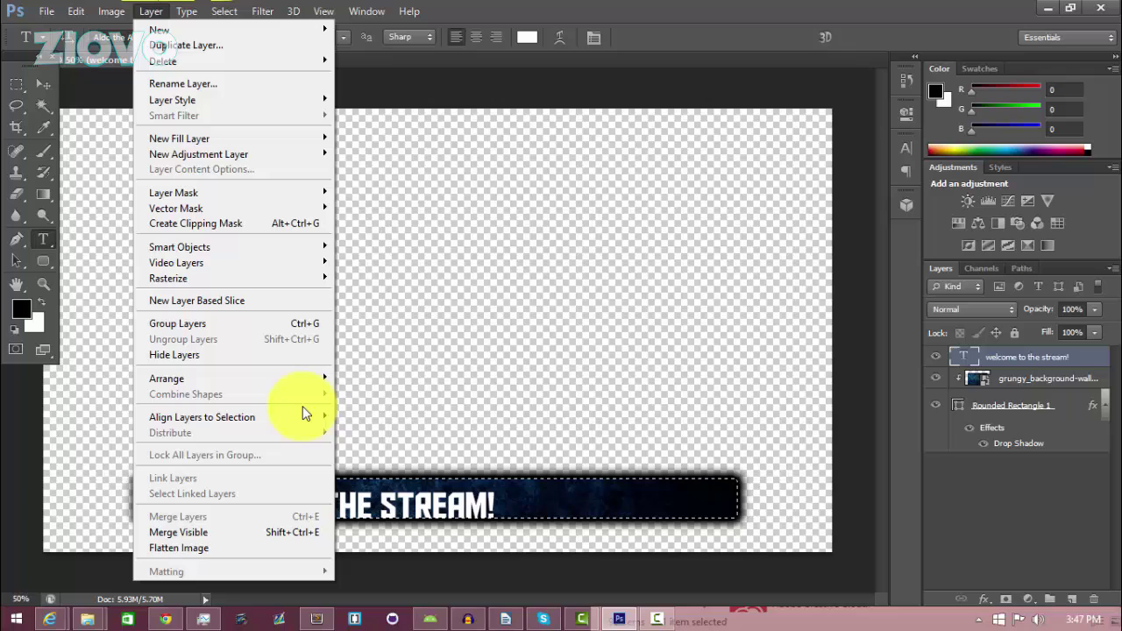
pyautogui.moveTo(310, 416)
pyautogui.click(374, 434)
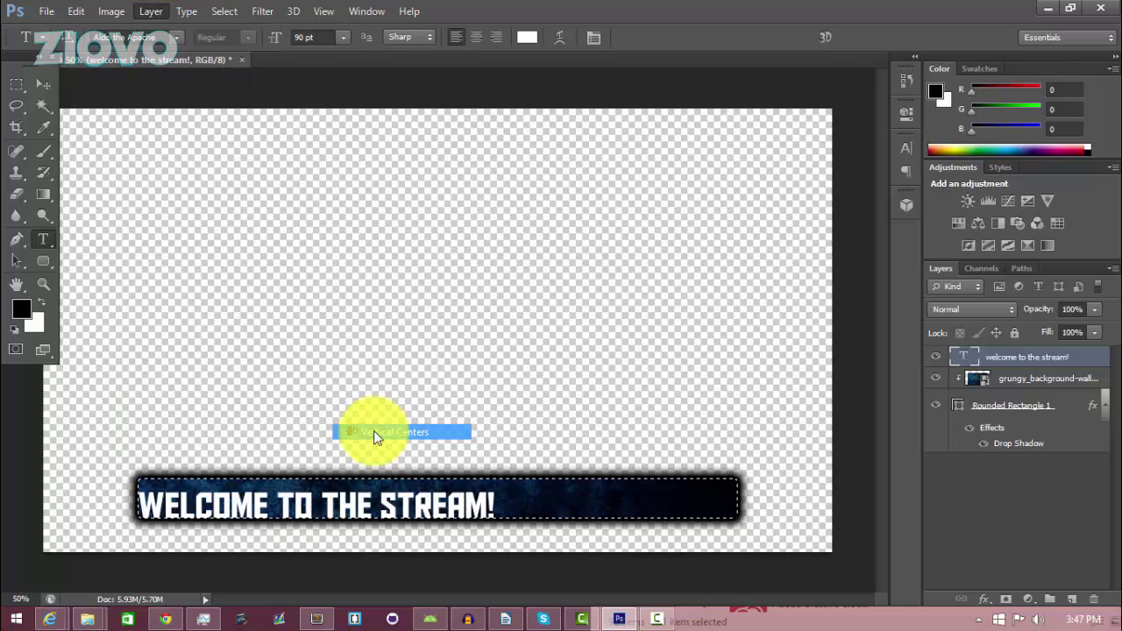
pyautogui.click(152, 11)
pyautogui.moveTo(286, 418)
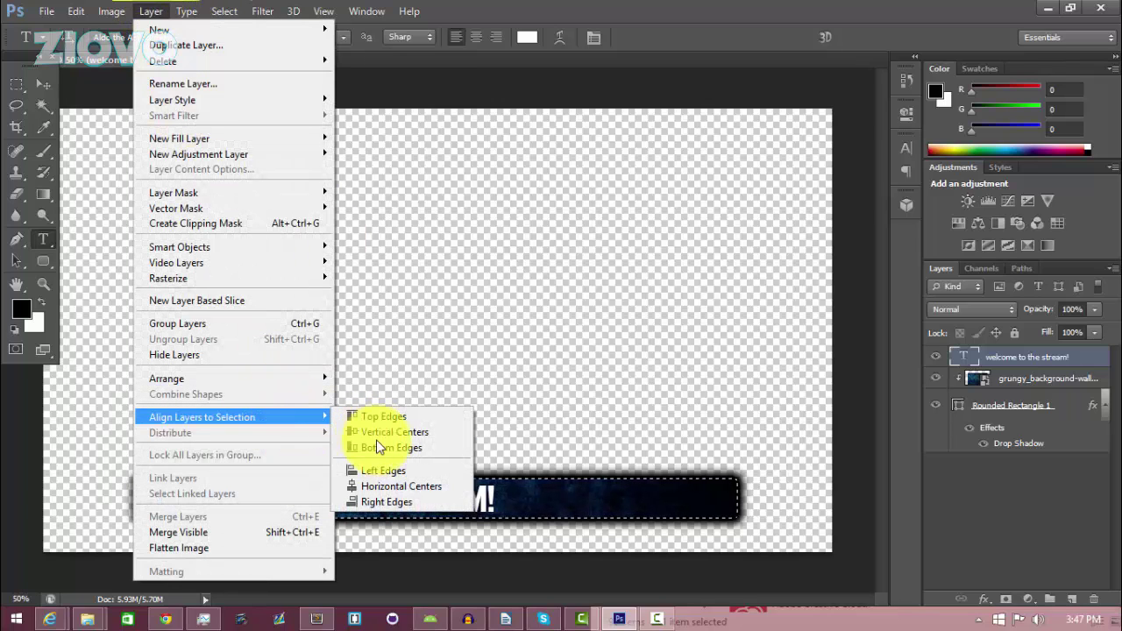
pyautogui.click(390, 414)
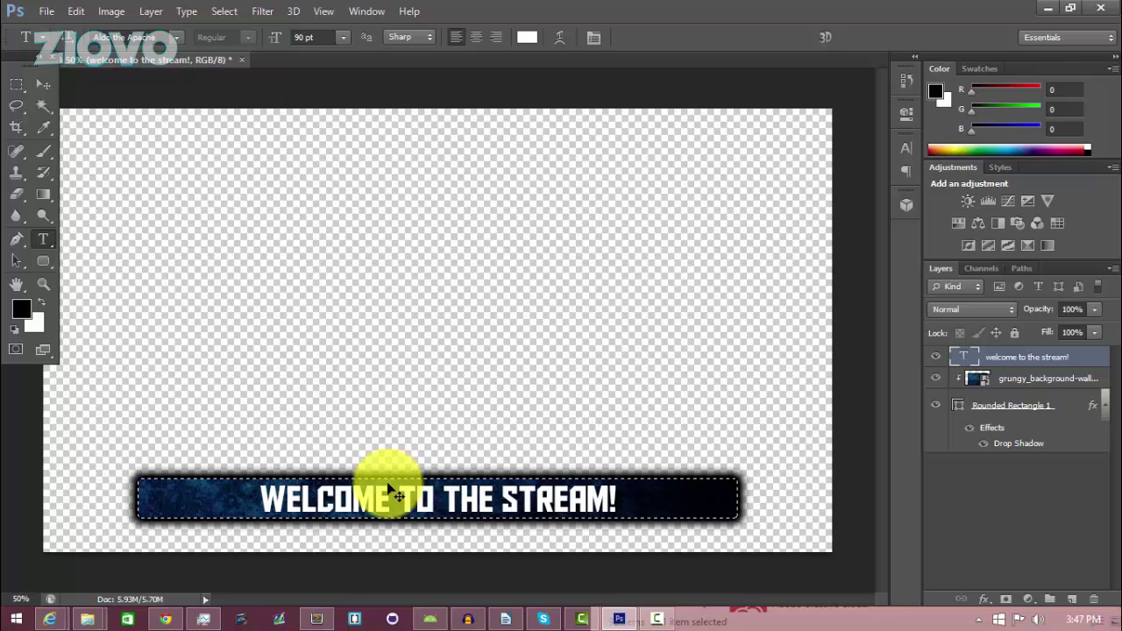
pyautogui.hotkey('ctrl', 'd')
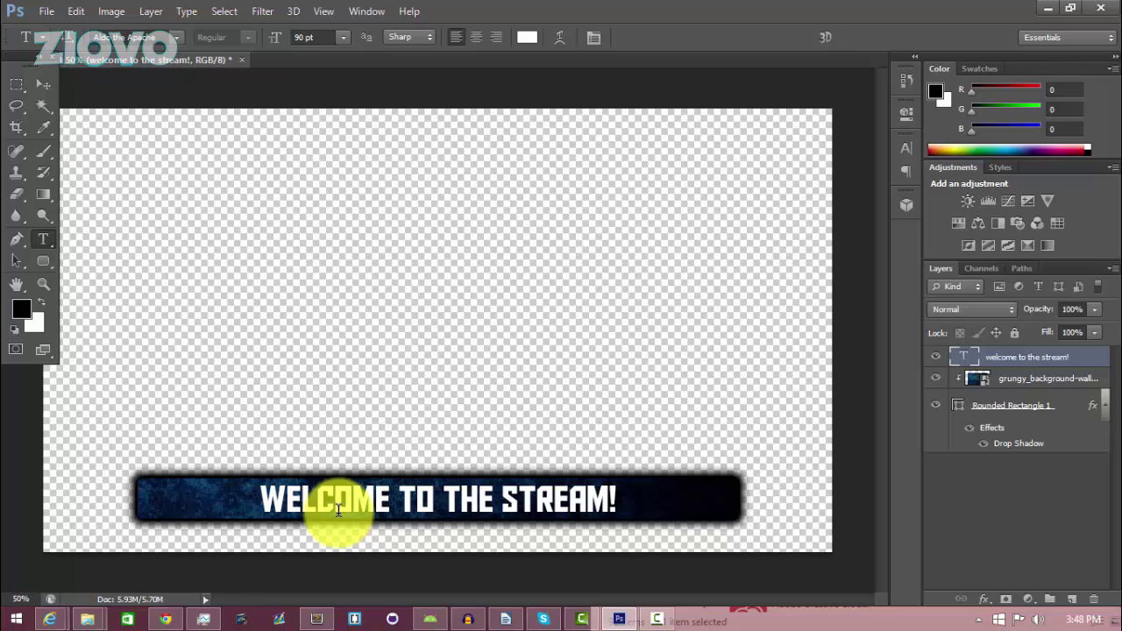
# - Add a Gradient Overlay at 10% opacity to the welcome text layer
pyautogui.rightClick(1018, 358)
pyautogui.click(756, 102)
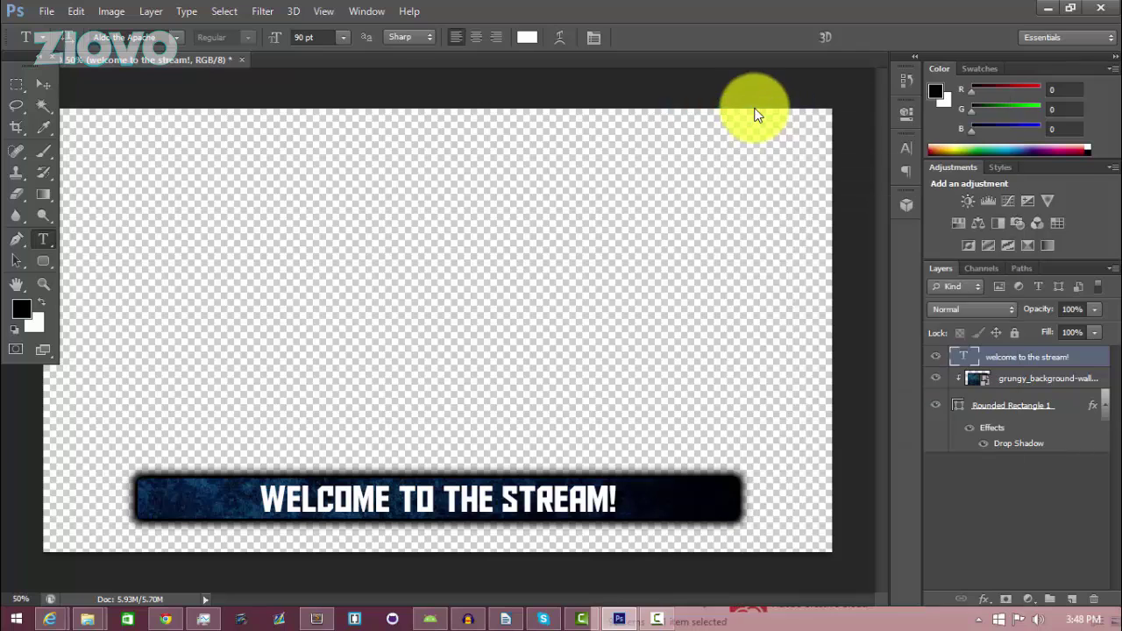
pyautogui.click(602, 279)
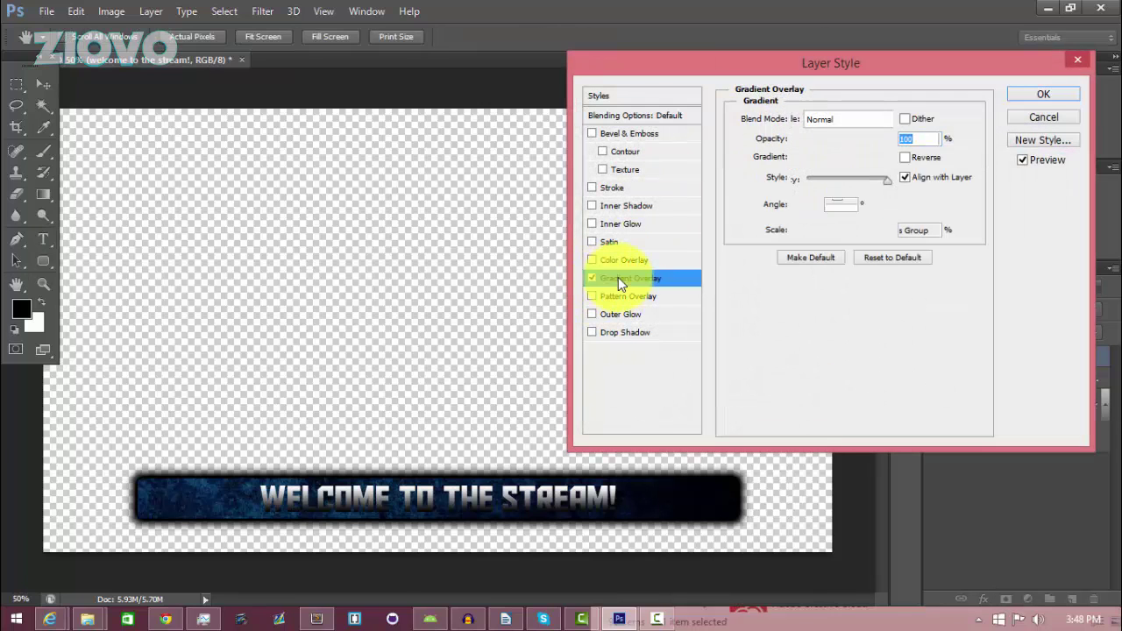
pyautogui.click(934, 135)
pyautogui.press('BackSpace')
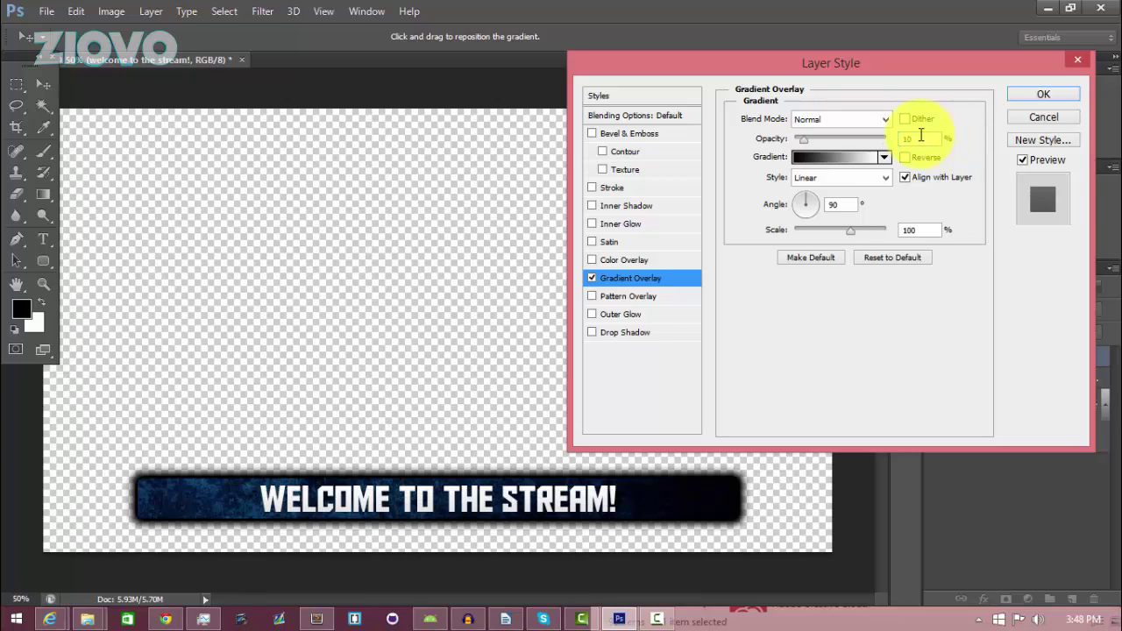
# - Add a 100% opacity drop shadow with distance 1, spread 33, size 33, and apply both styles
pyautogui.click(592, 332)
pyautogui.click(619, 332)
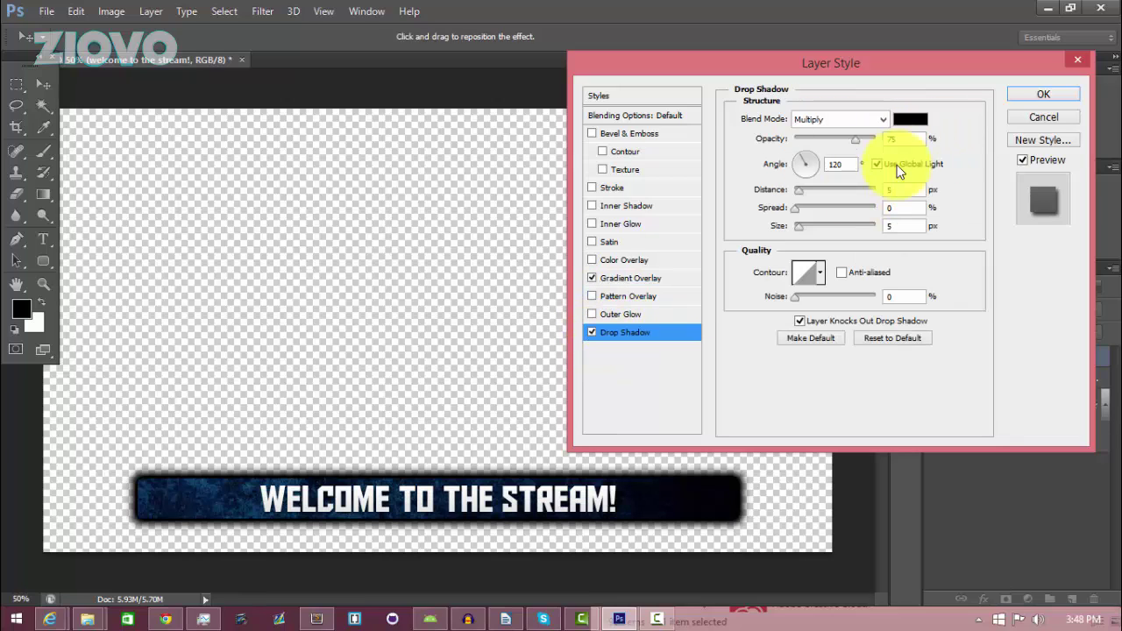
pyautogui.moveTo(855, 140); pyautogui.dragTo(874, 138)
pyautogui.doubleClick(889, 189)
pyautogui.write('1')
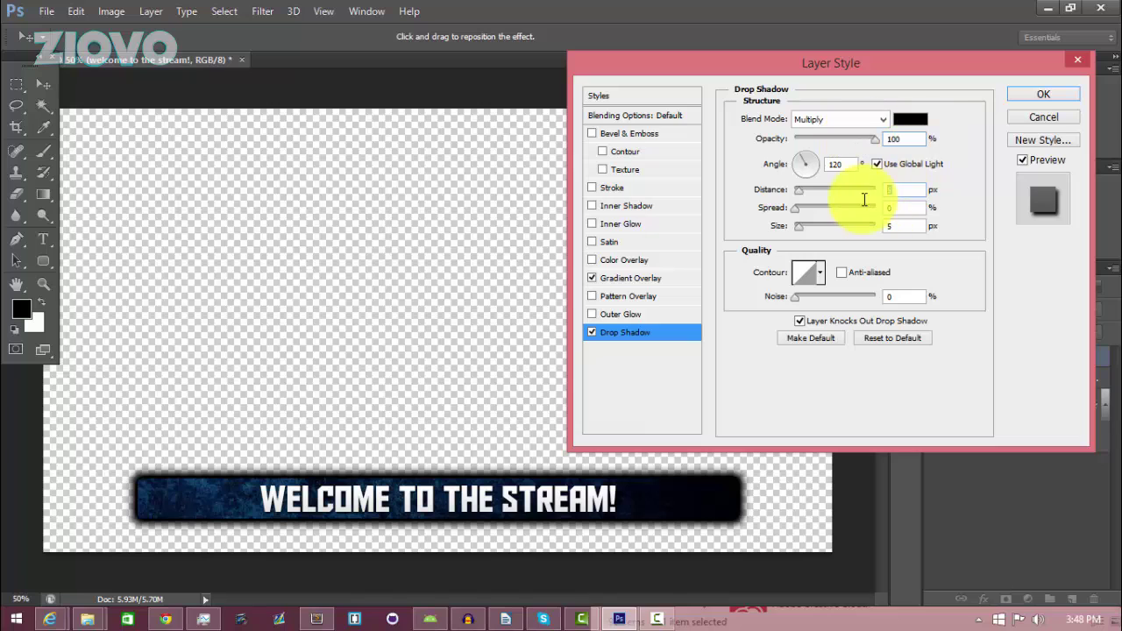
pyautogui.press('Tab')
pyautogui.write('33')
pyautogui.press('Tab')
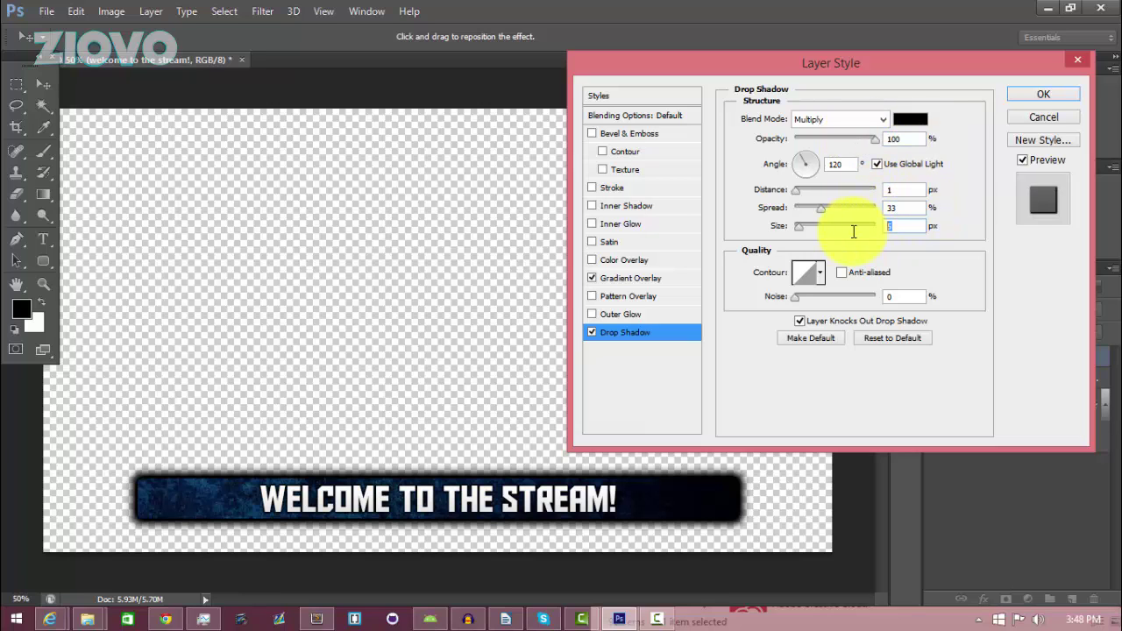
pyautogui.write('33')
pyautogui.click(1035, 96)
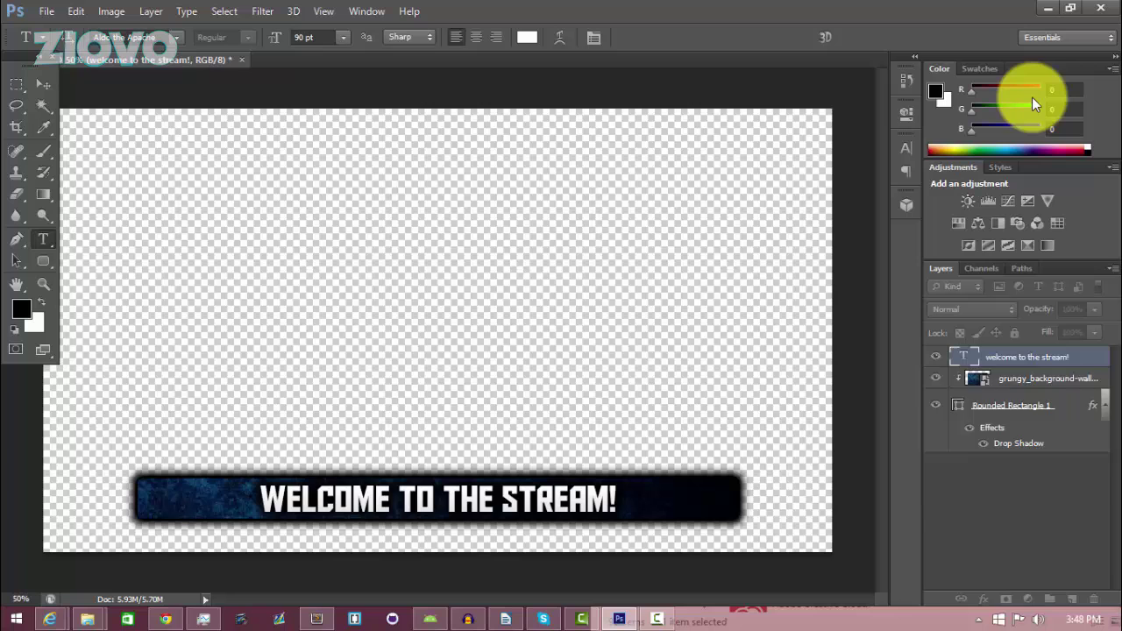
# - Save a copy of the overlay as a PNG named 'twitchoverlay', accepting the default PNG options
pyautogui.click(44, 11)
pyautogui.click(111, 211)
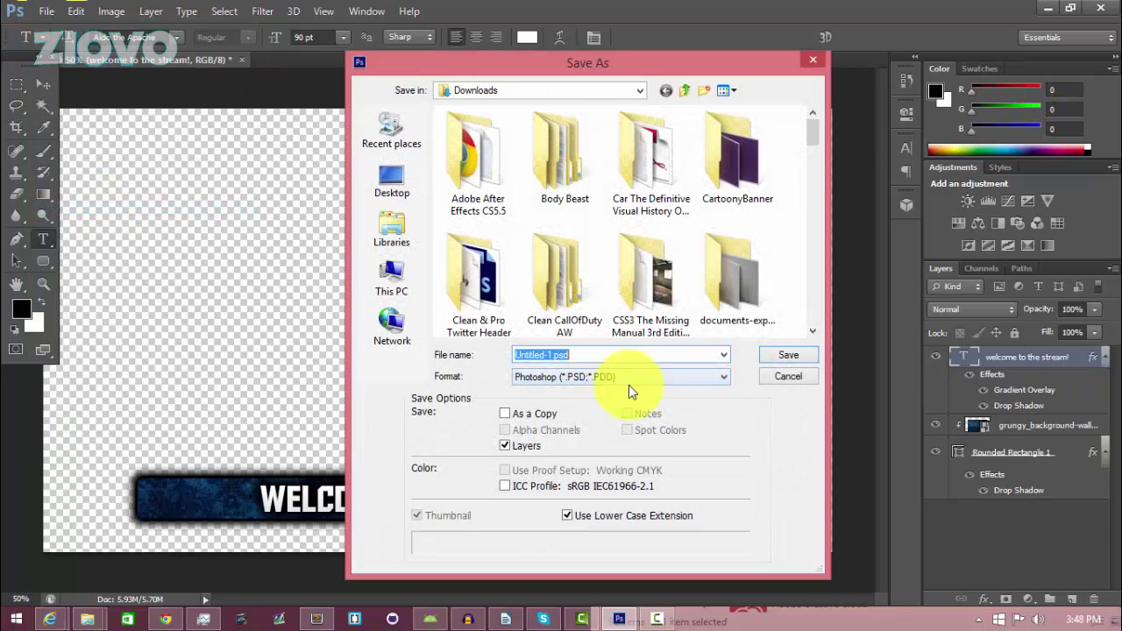
pyautogui.click(628, 377)
pyautogui.click(579, 574)
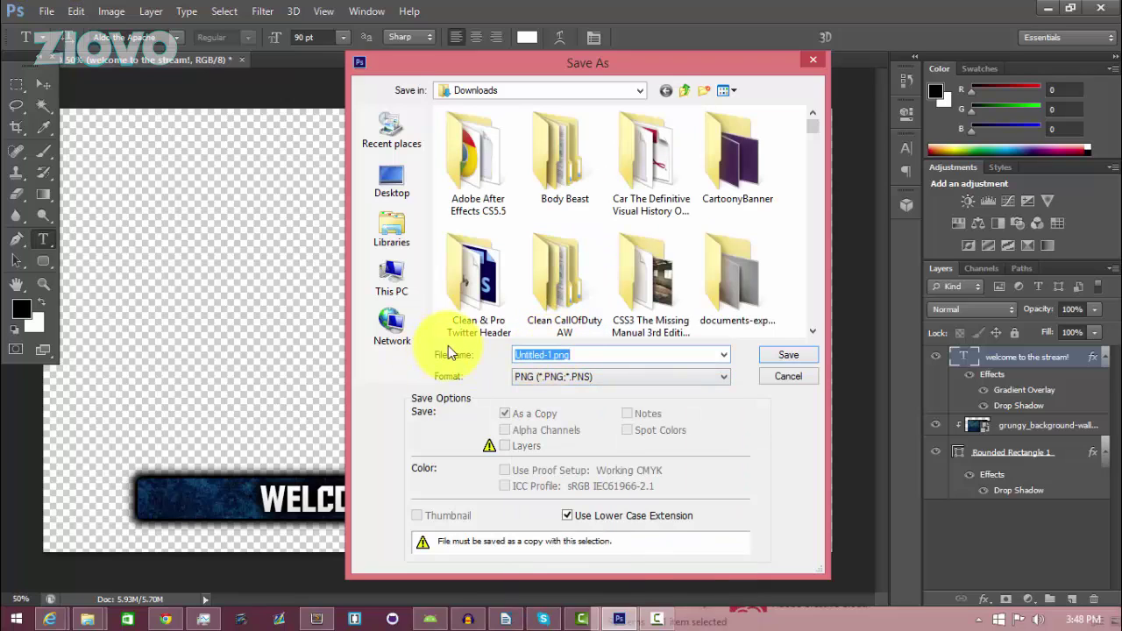
pyautogui.write('twitchoverlay')
pyautogui.press('Return')
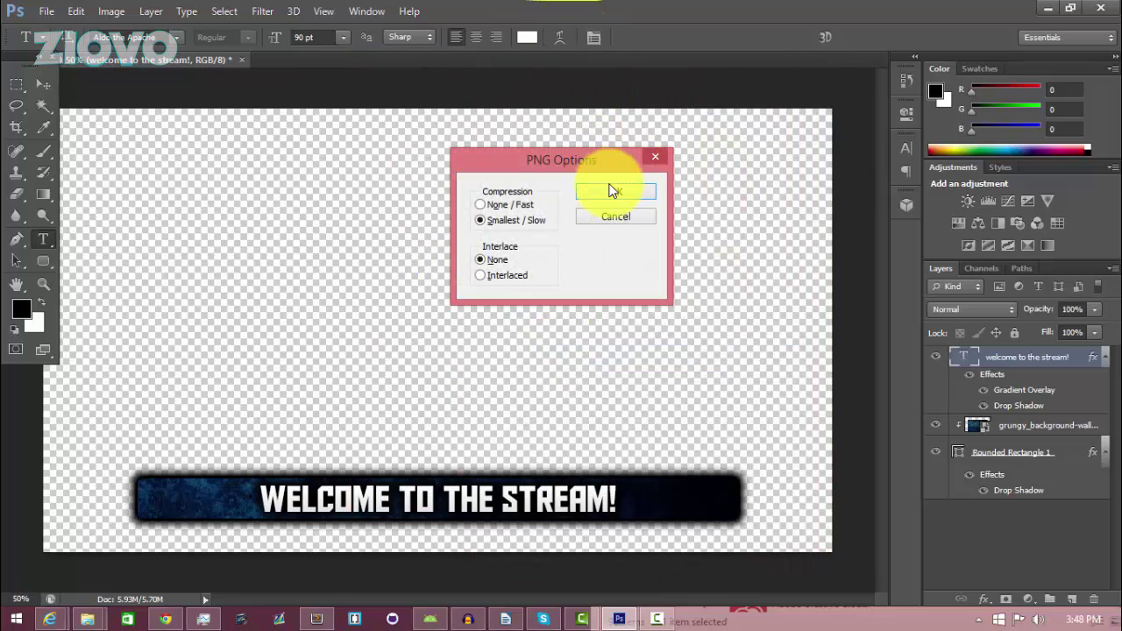
pyautogui.click(613, 191)
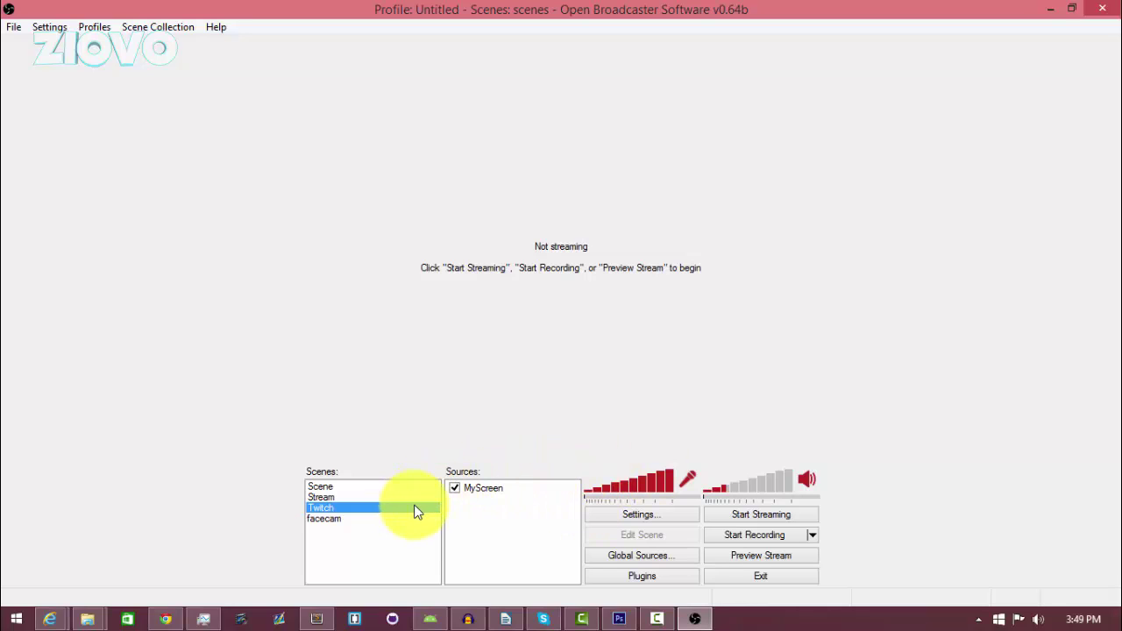
# - Start the stream preview and create a new Image source named 'Overlay'
pyautogui.click(764, 556)
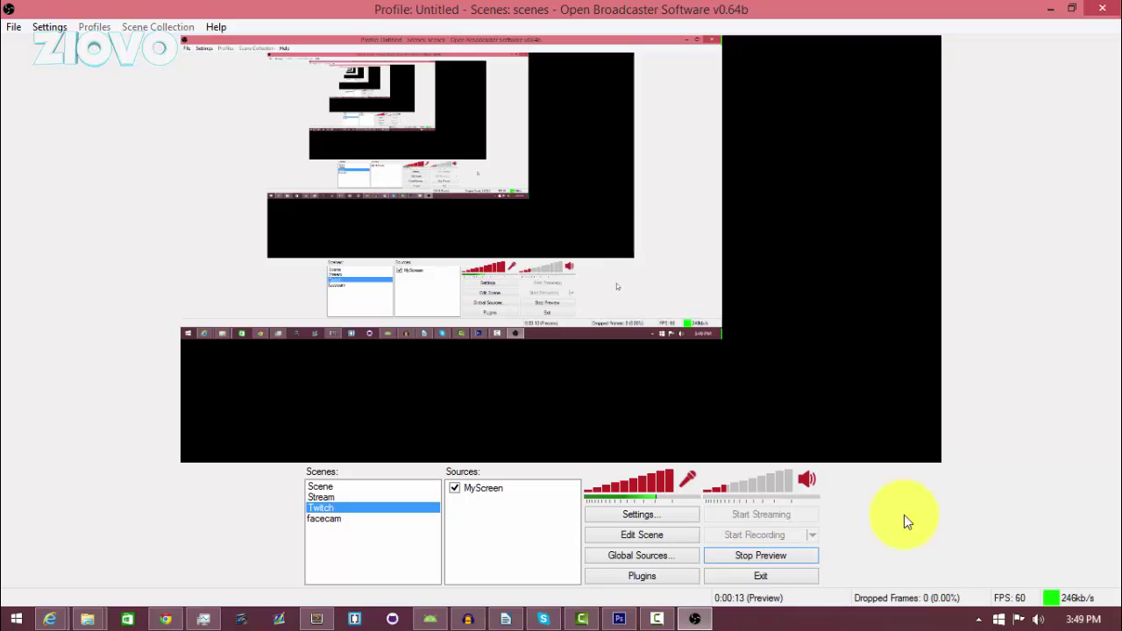
pyautogui.rightClick(483, 544)
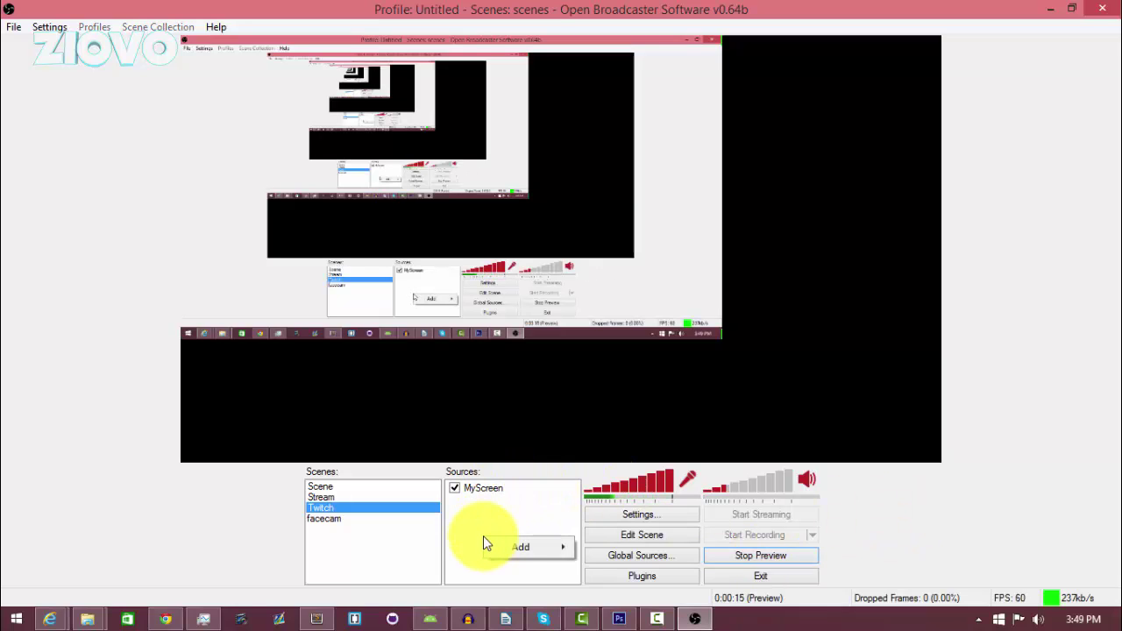
pyautogui.moveTo(506, 546)
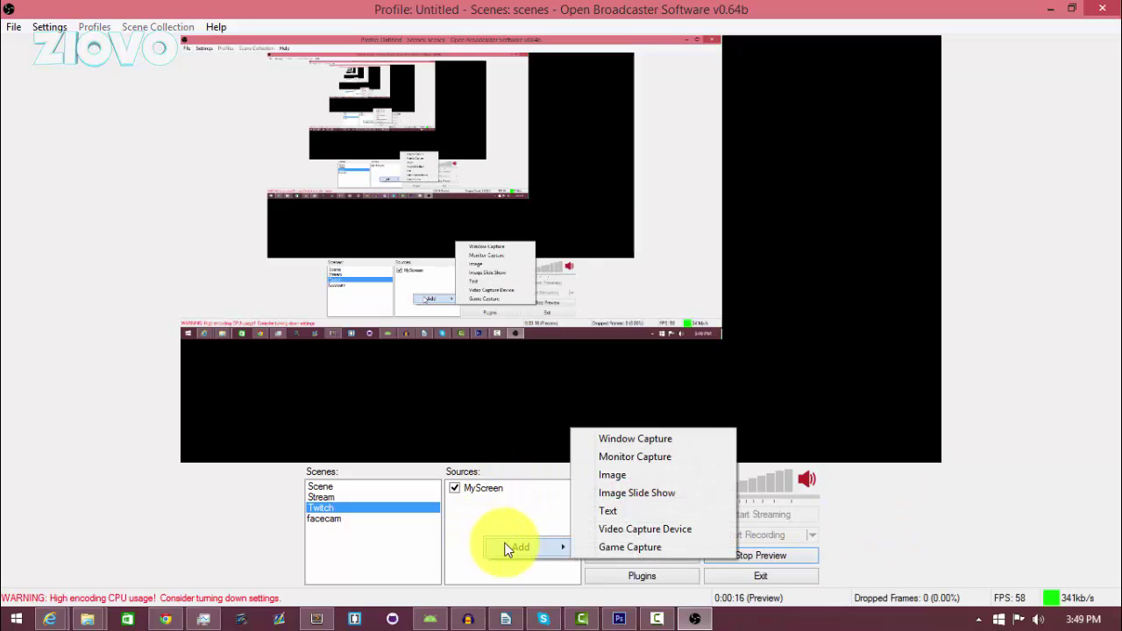
pyautogui.click(638, 476)
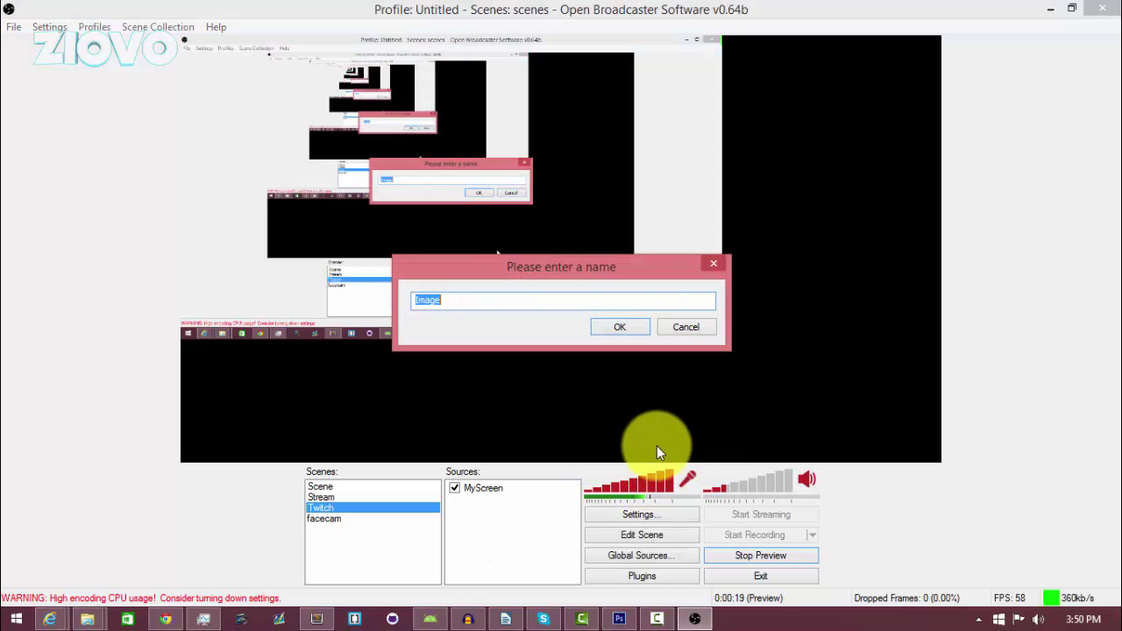
pyautogui.write('Overlay')
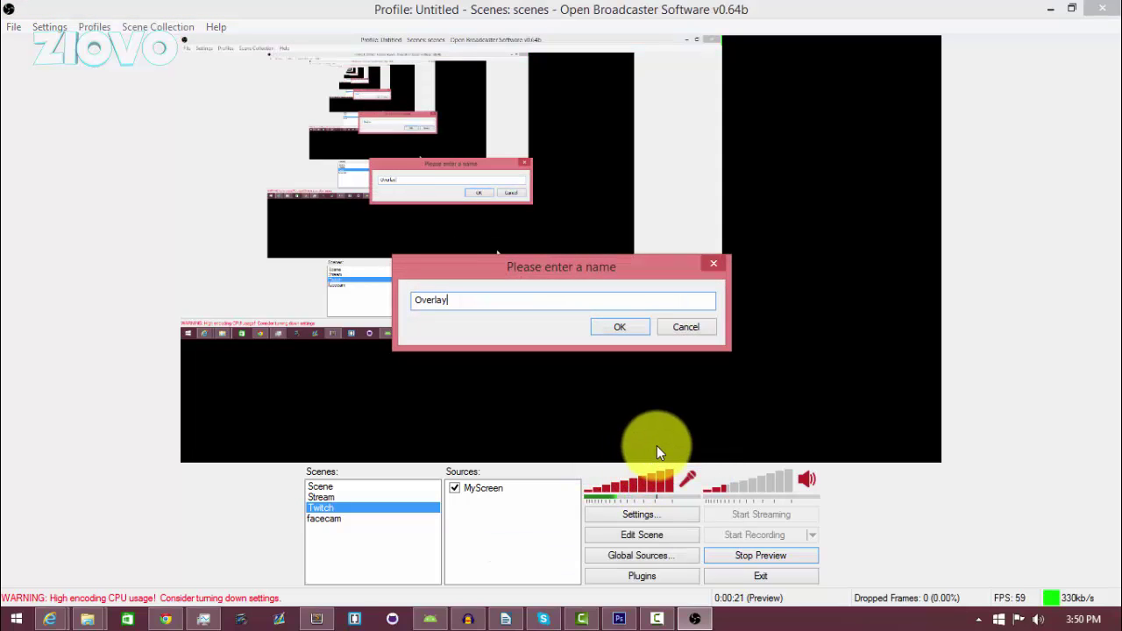
pyautogui.press('Return')
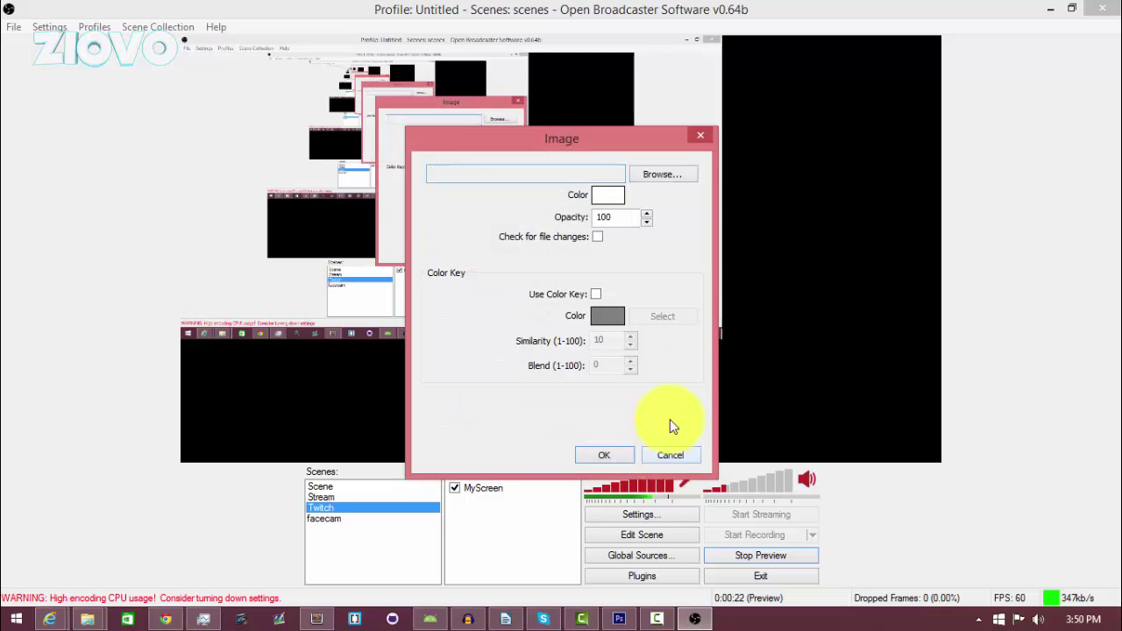
# - Point the Overlay source to twitchoverlay.png in Downloads and confirm it
pyautogui.click(665, 175)
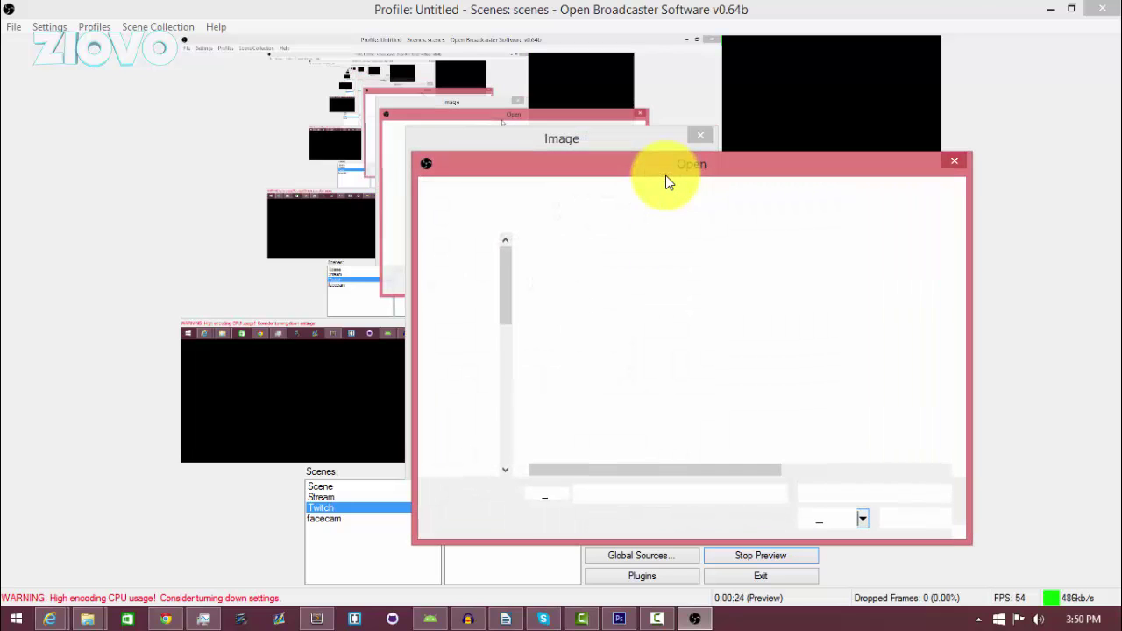
pyautogui.click(462, 287)
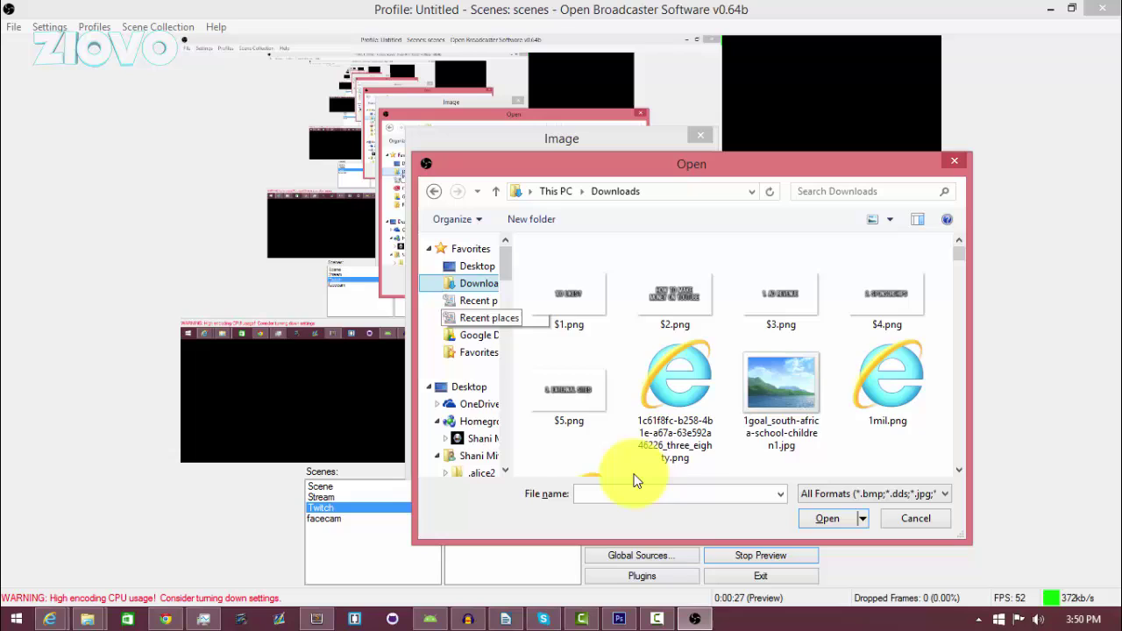
pyautogui.click(659, 496)
pyautogui.write('twit')
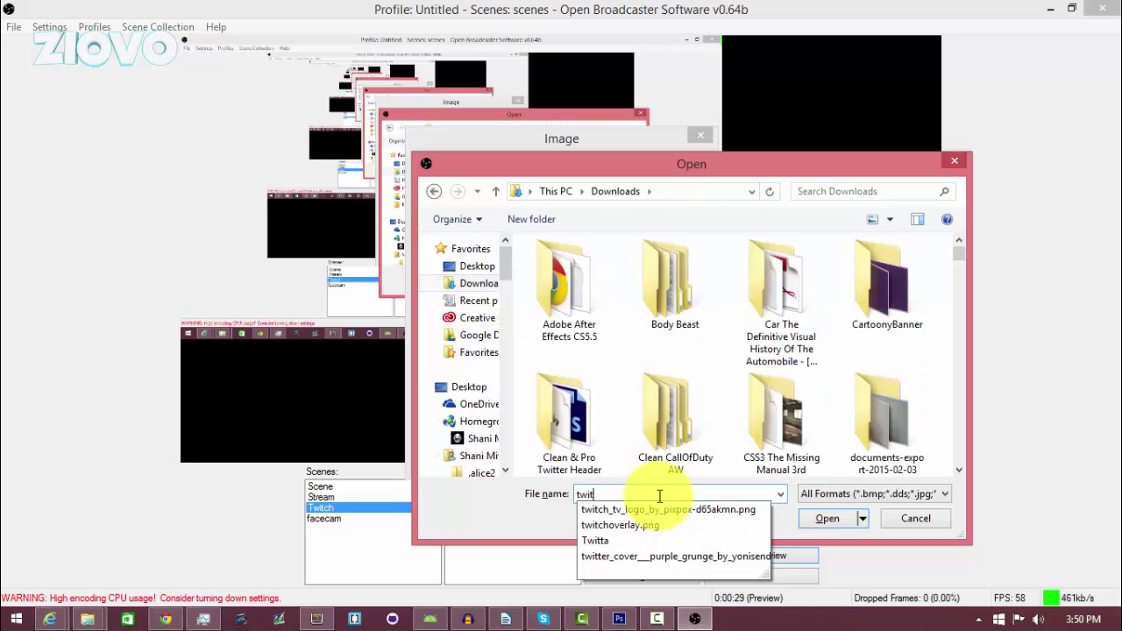
pyautogui.press('Down')
pyautogui.press('Down')
pyautogui.press('Return')
pyautogui.press('Return')
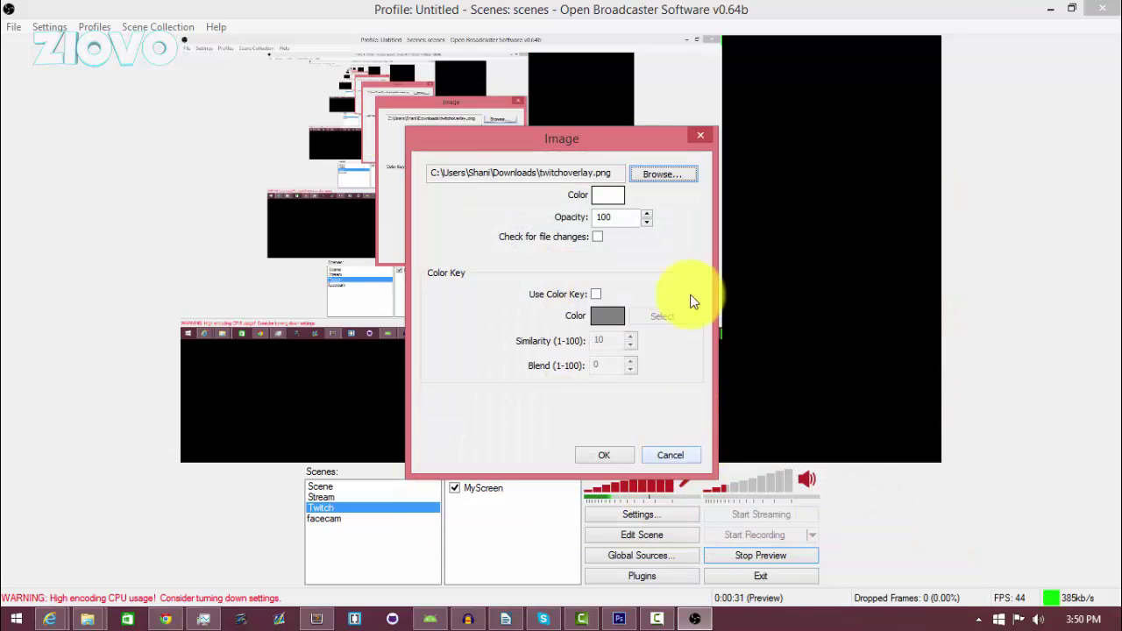
pyautogui.click(616, 453)
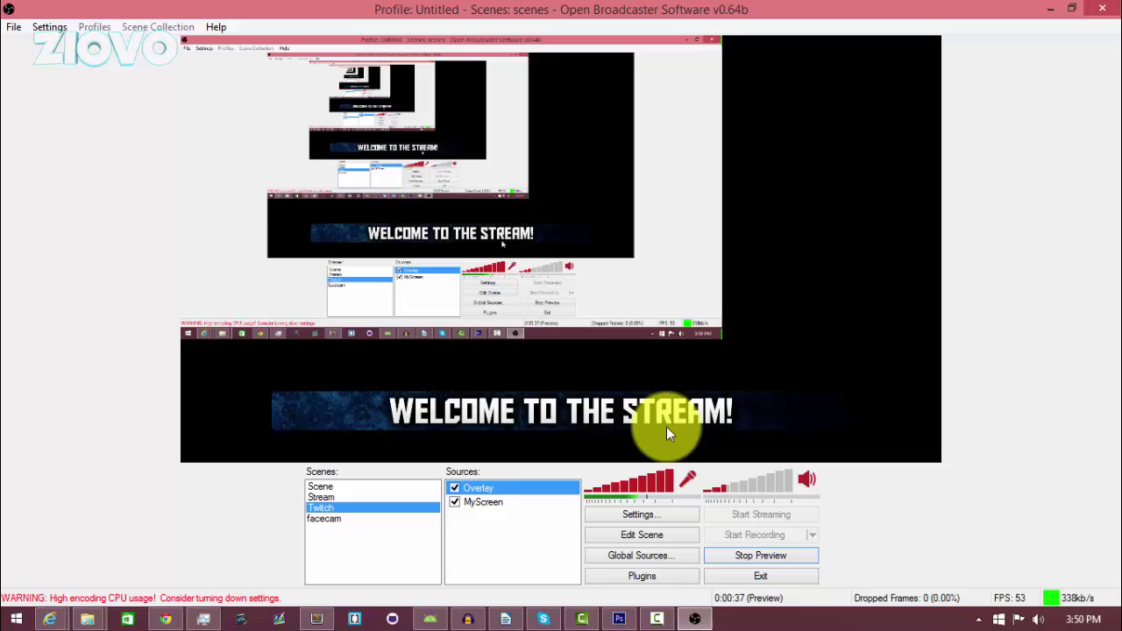
# - Switch back to Photoshop to view the WELCOME TO THE STREAM! banner document
pyautogui.hotkey('alt', 'Tab')
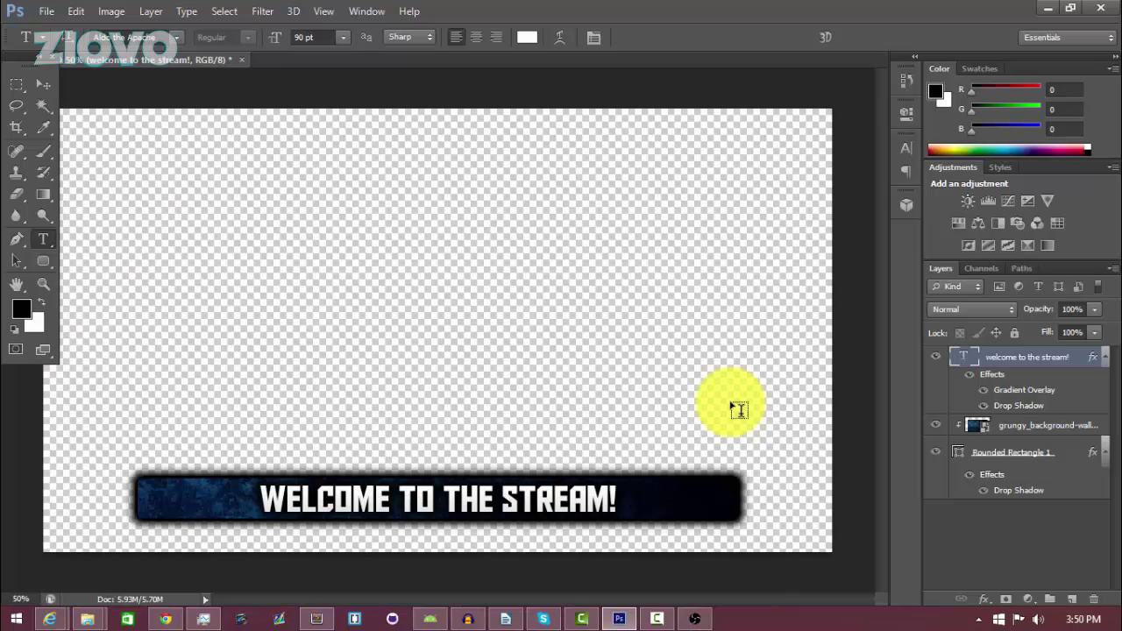